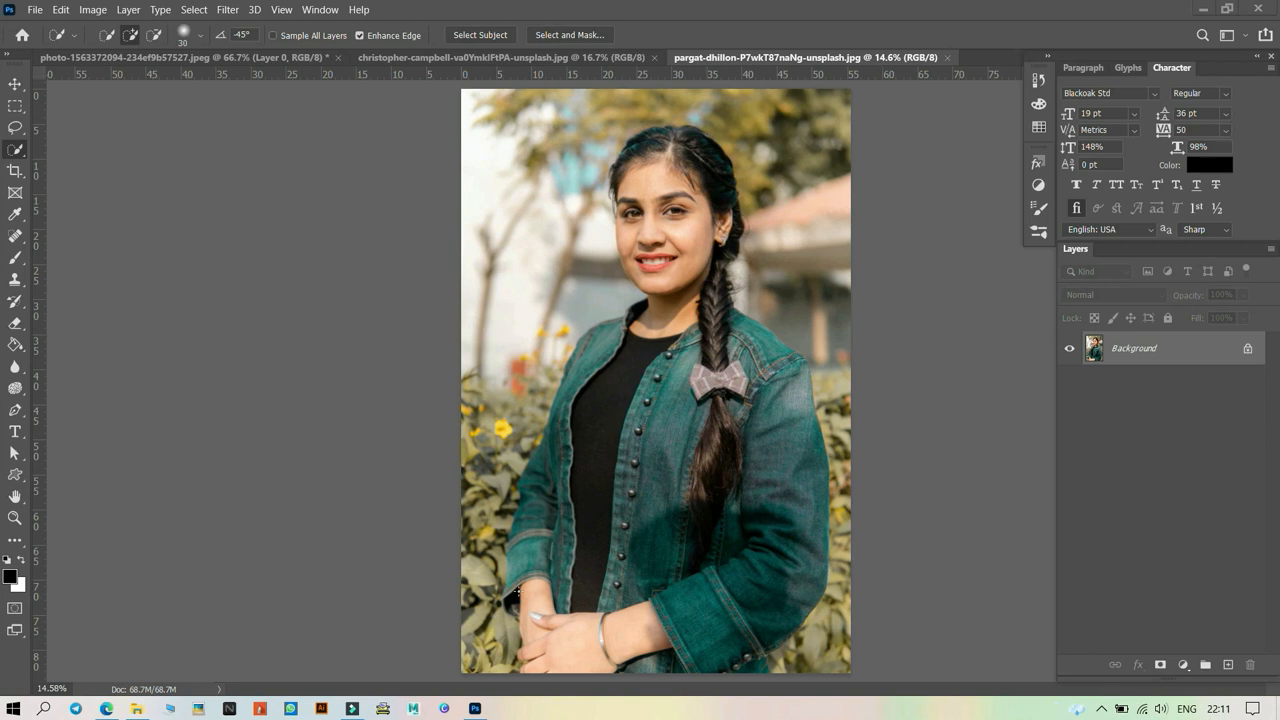
- Examine the selection tools grouped with the Quick Selection tool and the shortcut they share
right_click(15, 149)
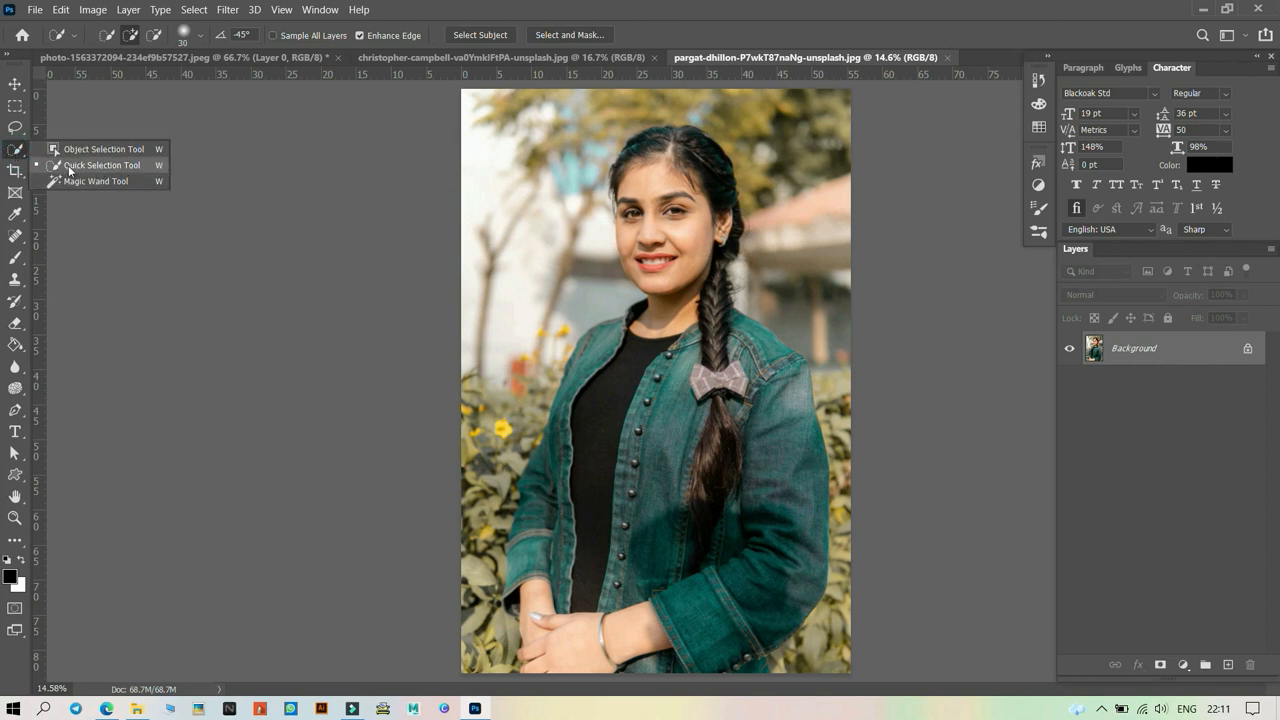
left_click(21, 163)
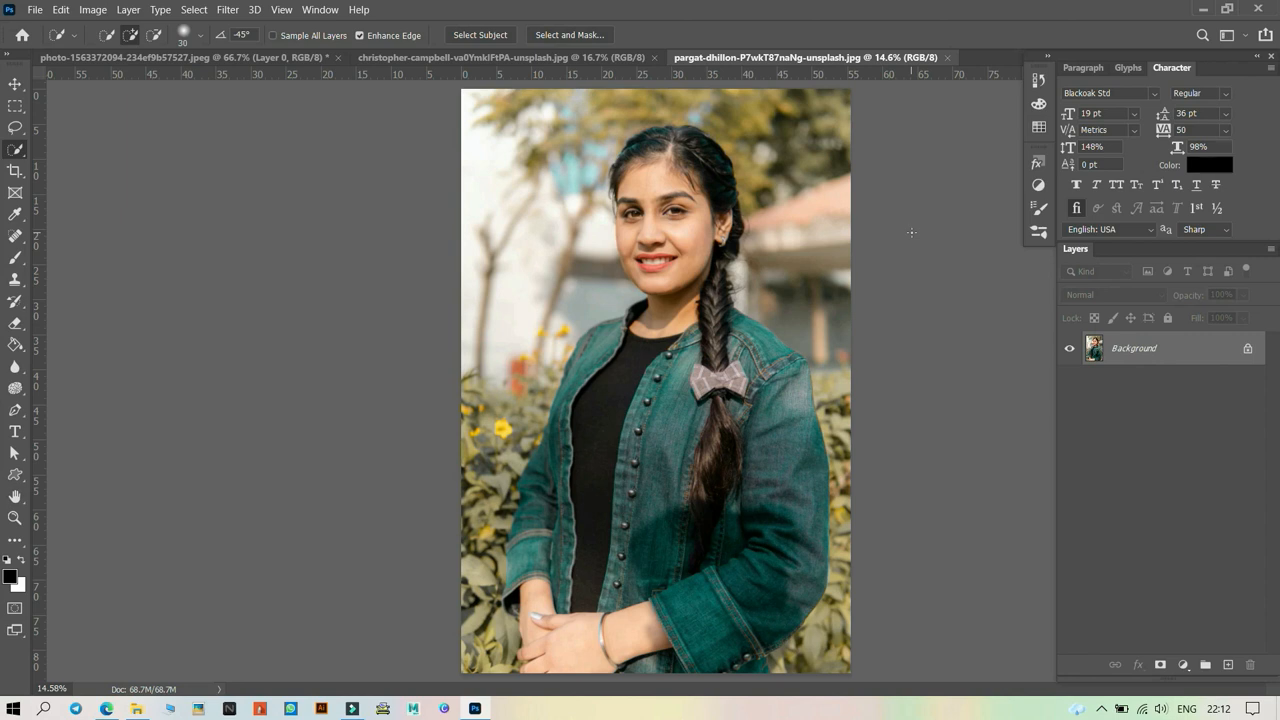
right_click(16, 150)
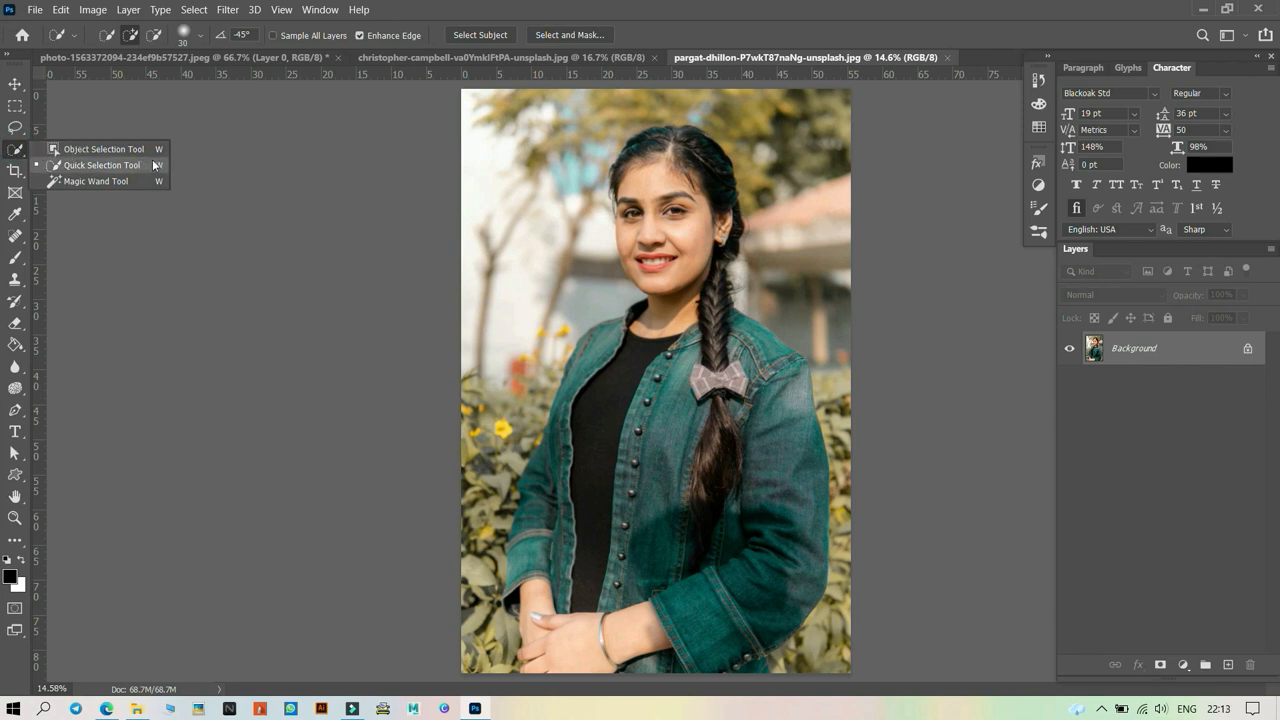
key("w")
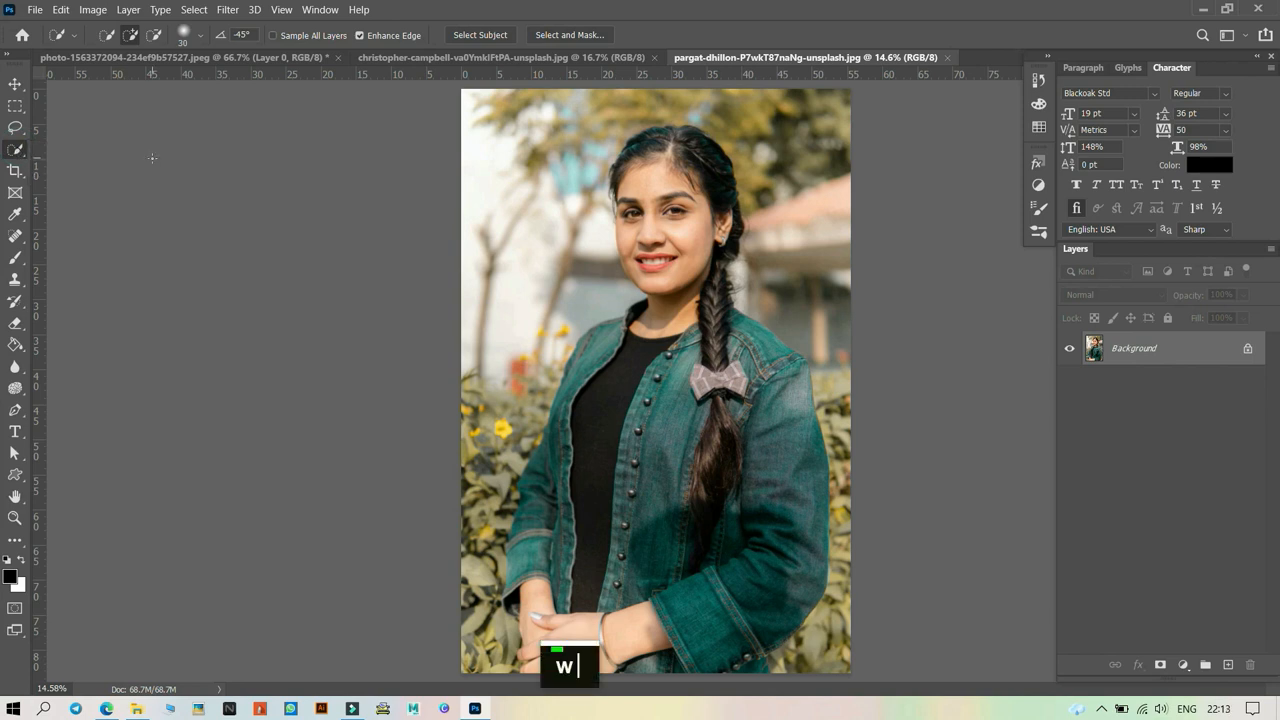
right_click(16, 150)
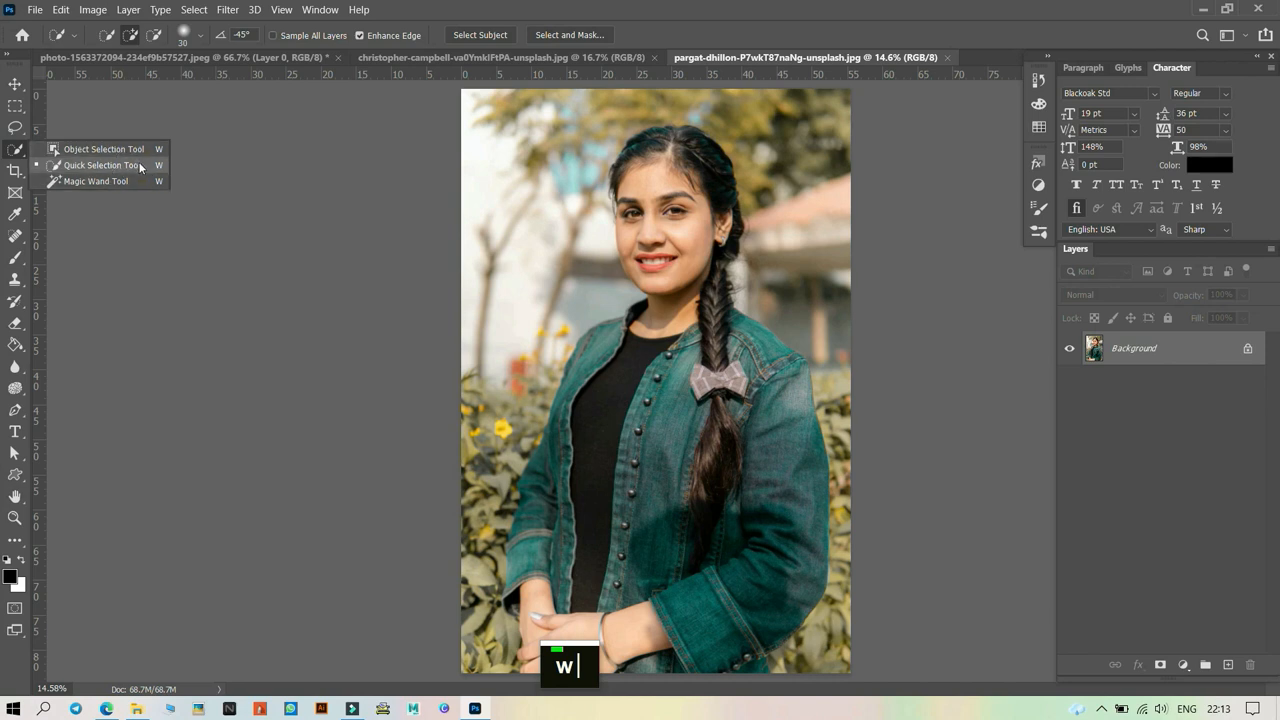
left_click(17, 154)
right_click(17, 154)
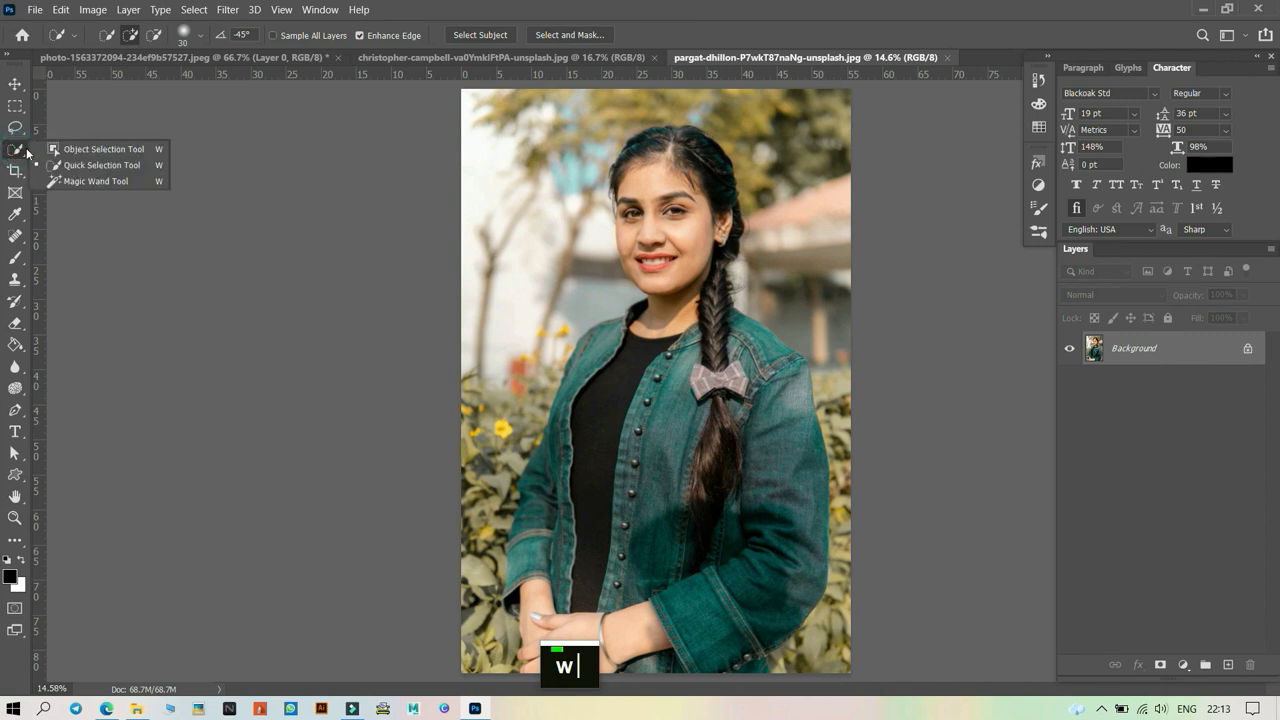
left_click(22, 152)
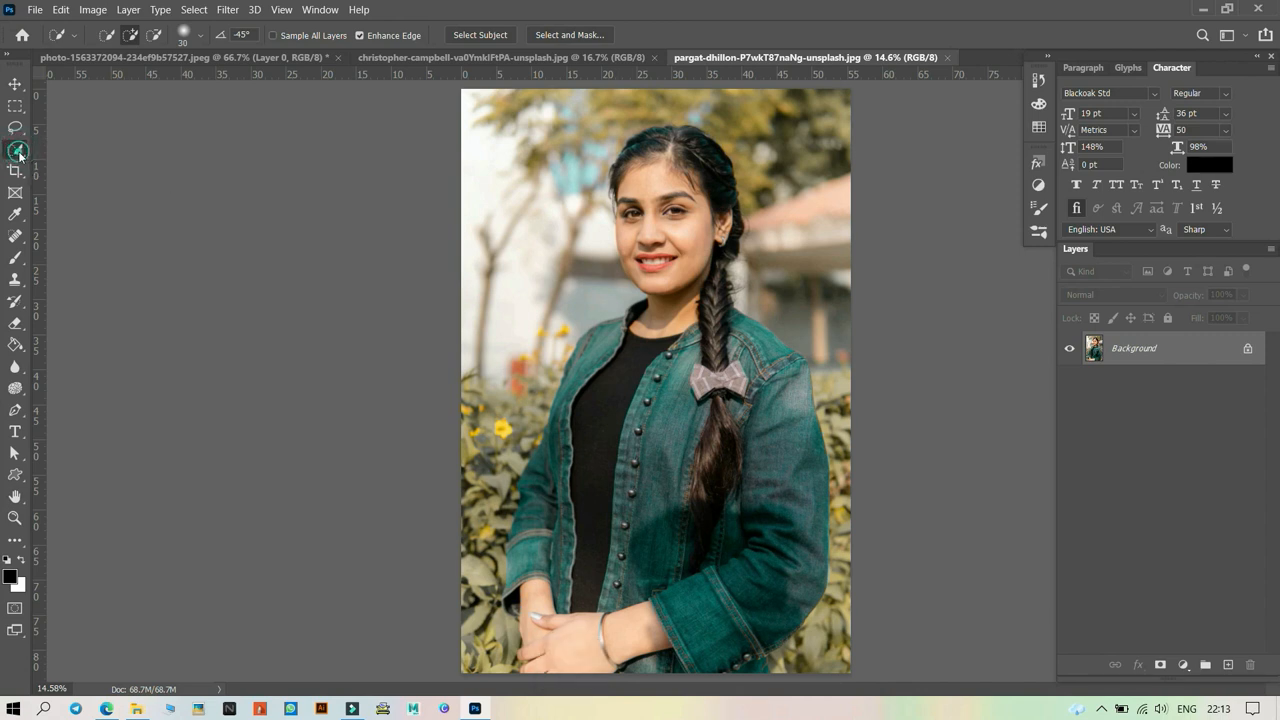
right_click(20, 152)
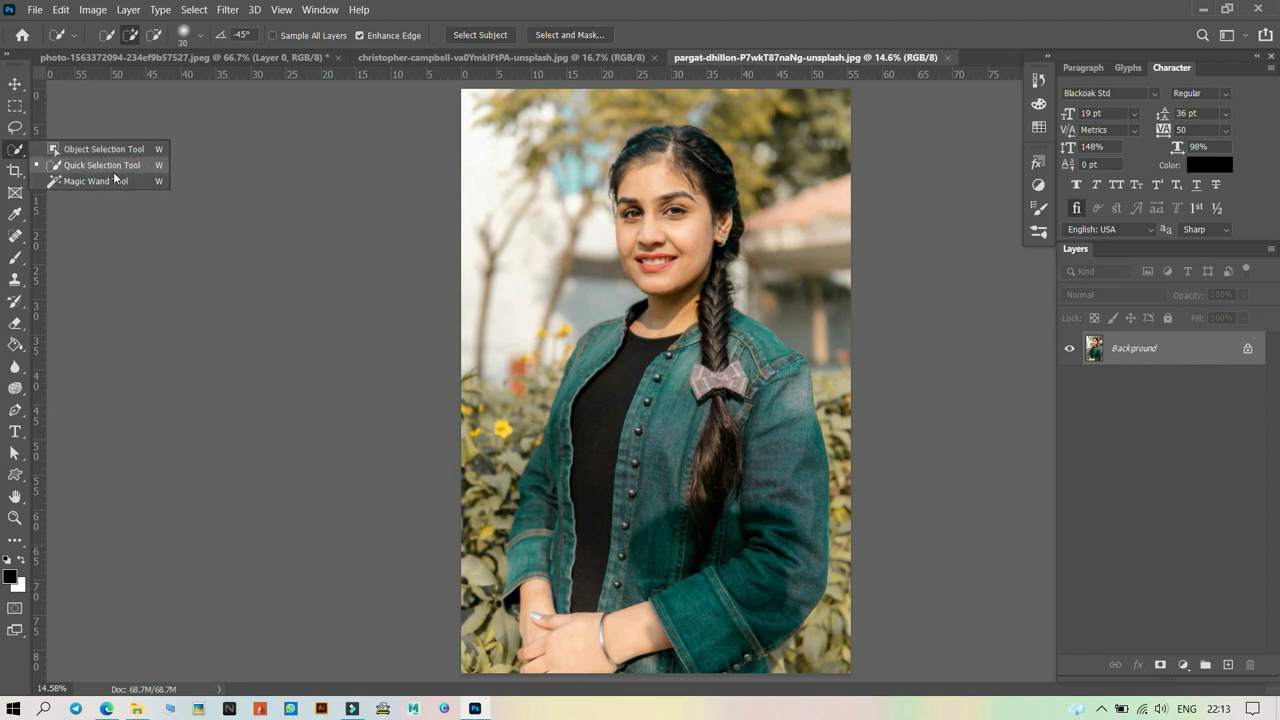
left_click(14, 149)
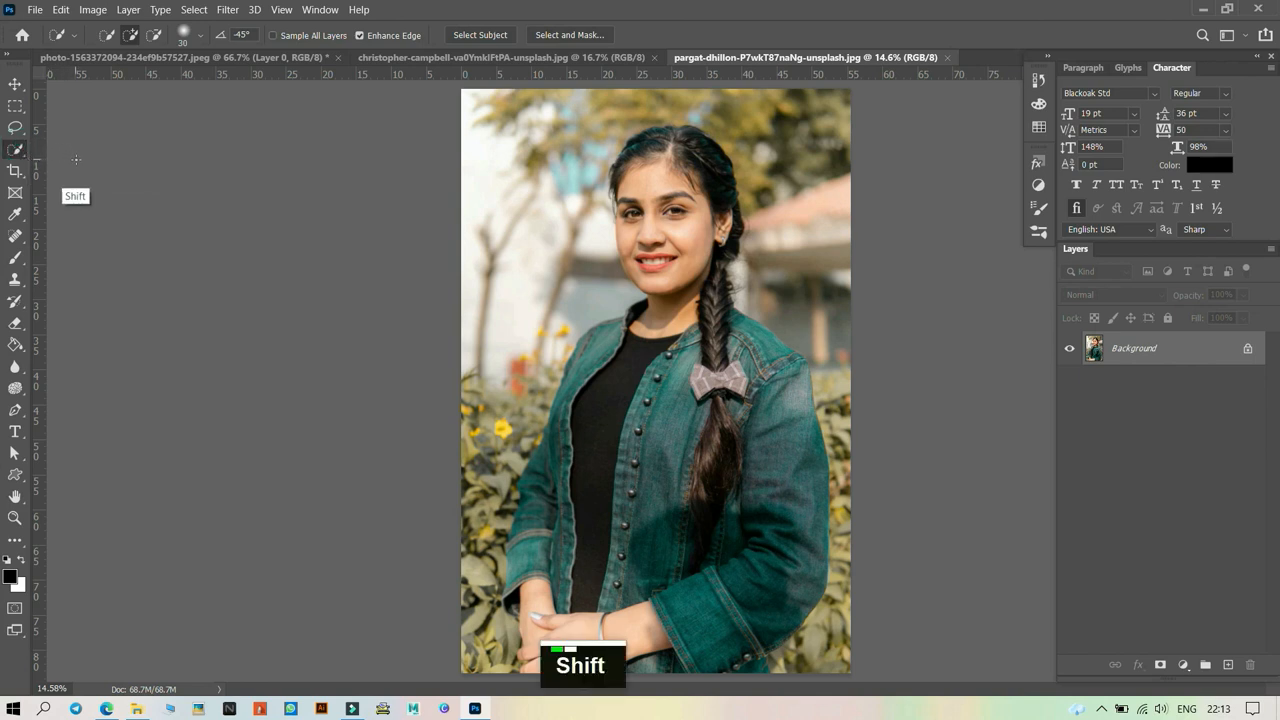
- Cycle from the Quick Selection tool to the Magic Wand tool and return to Quick Selection
key("shift+w")
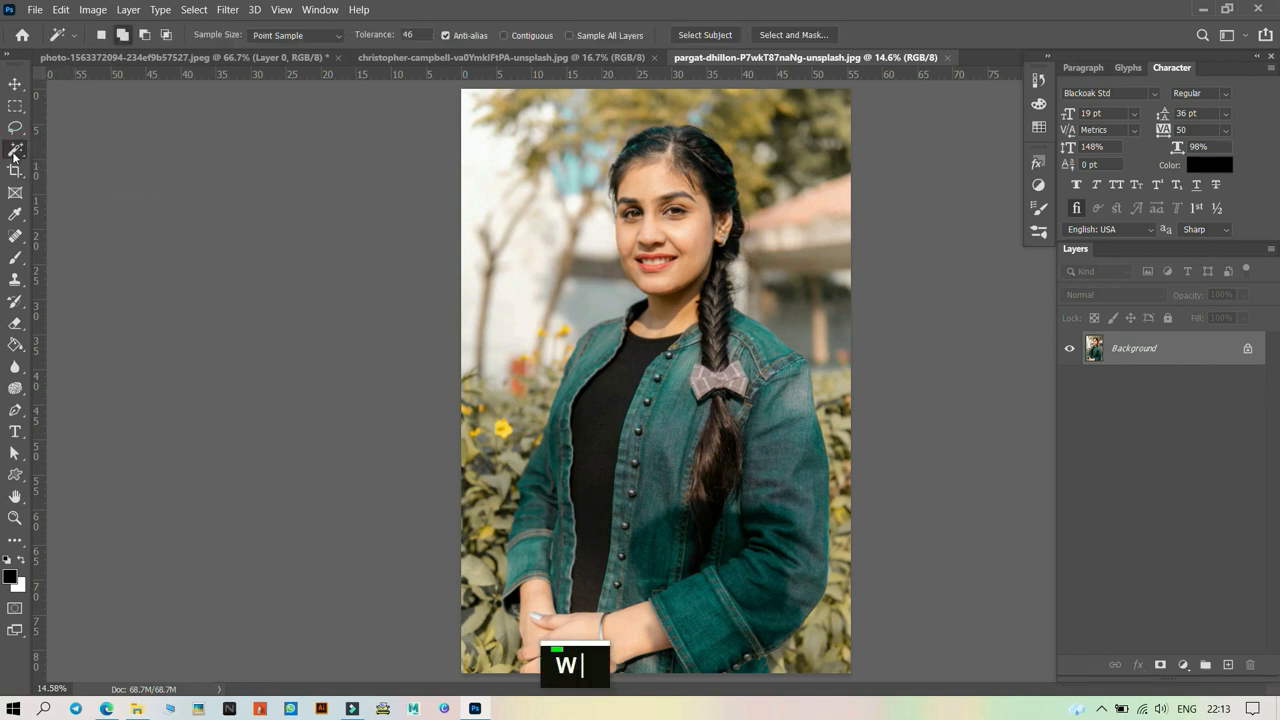
left_click(19, 152)
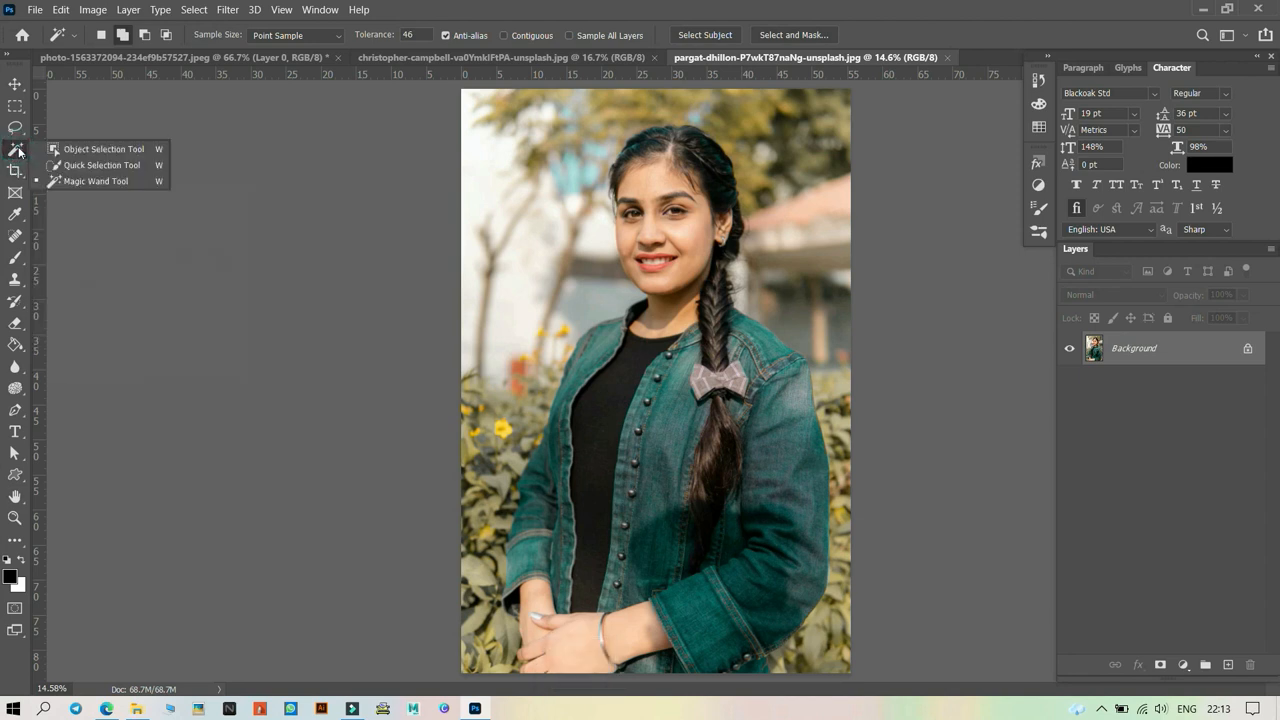
left_click(104, 168)
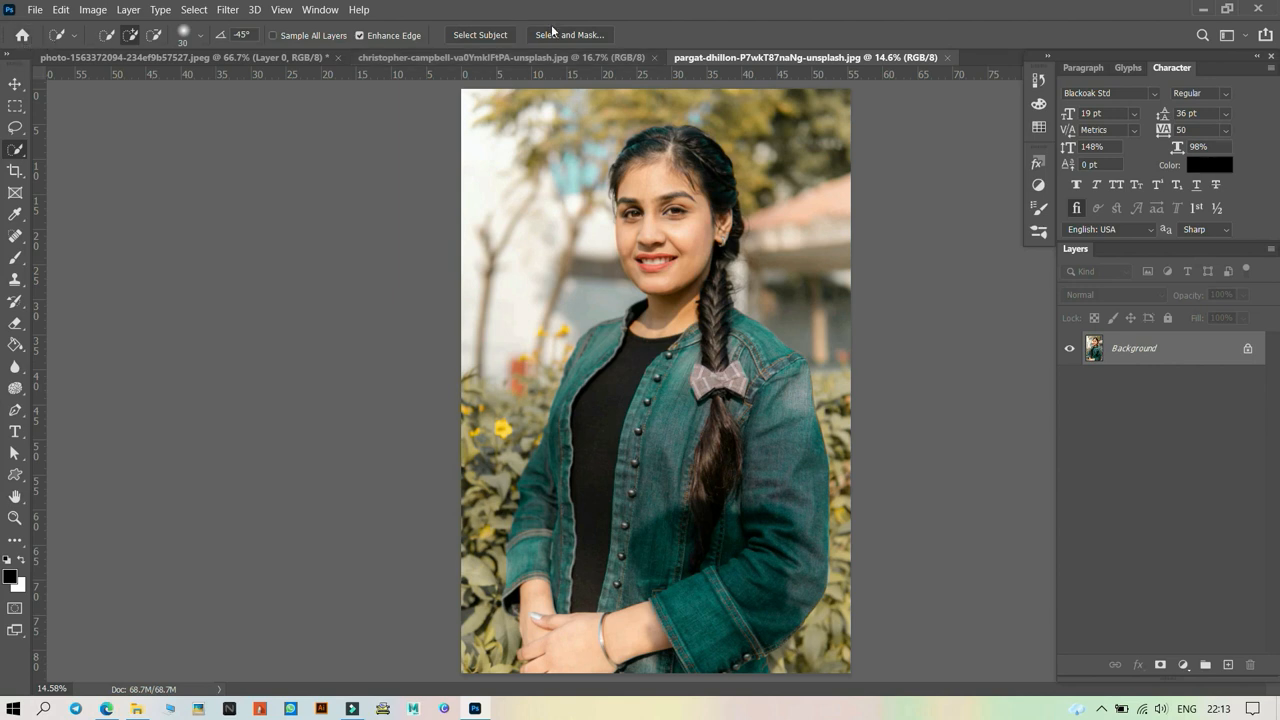
- Put the Quick Selection tool in subtract mode and set its brush size to 33 px
left_click(107, 37)
left_click(129, 40)
left_click(155, 42)
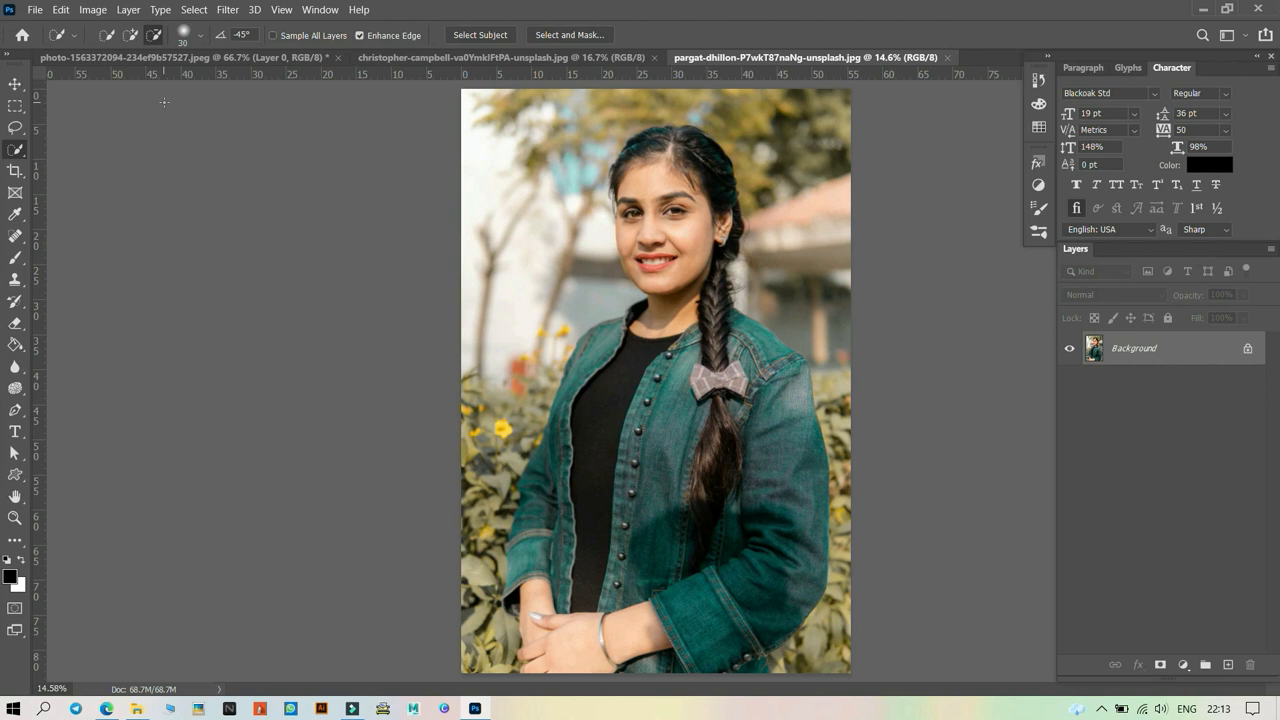
left_click(195, 40)
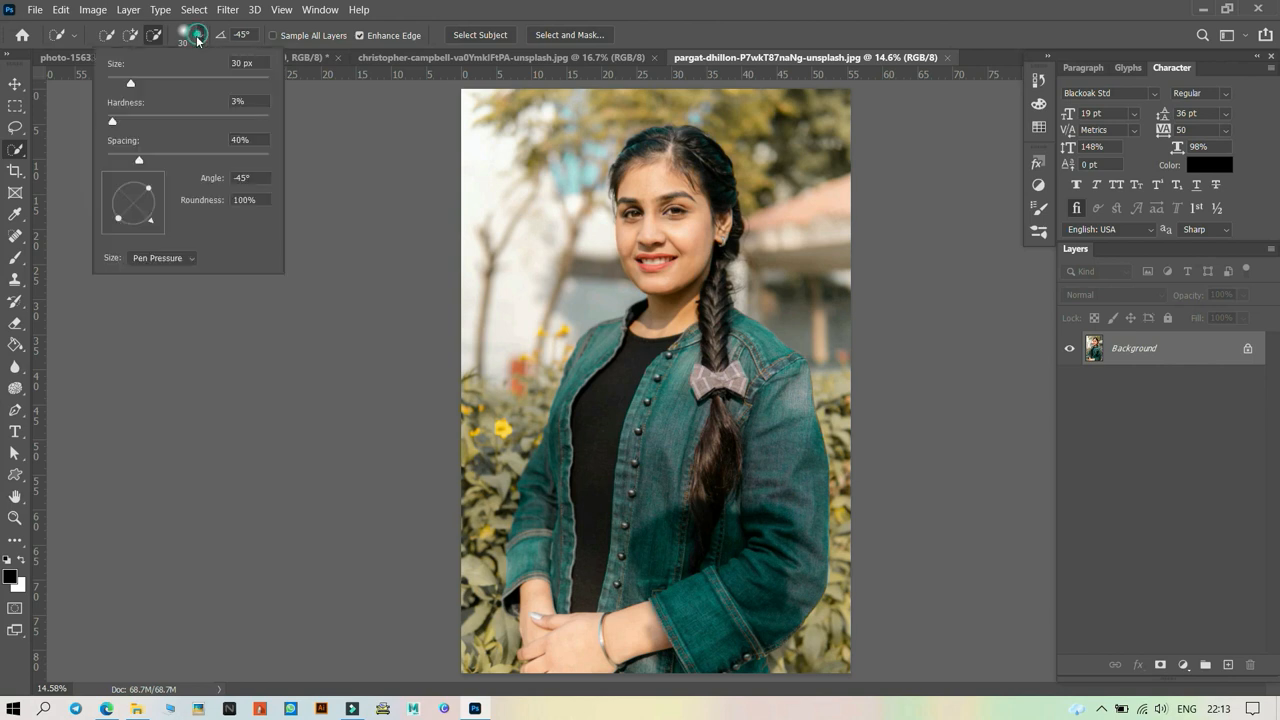
left_click_drag(131, 87, 133, 82)
left_click(200, 37)
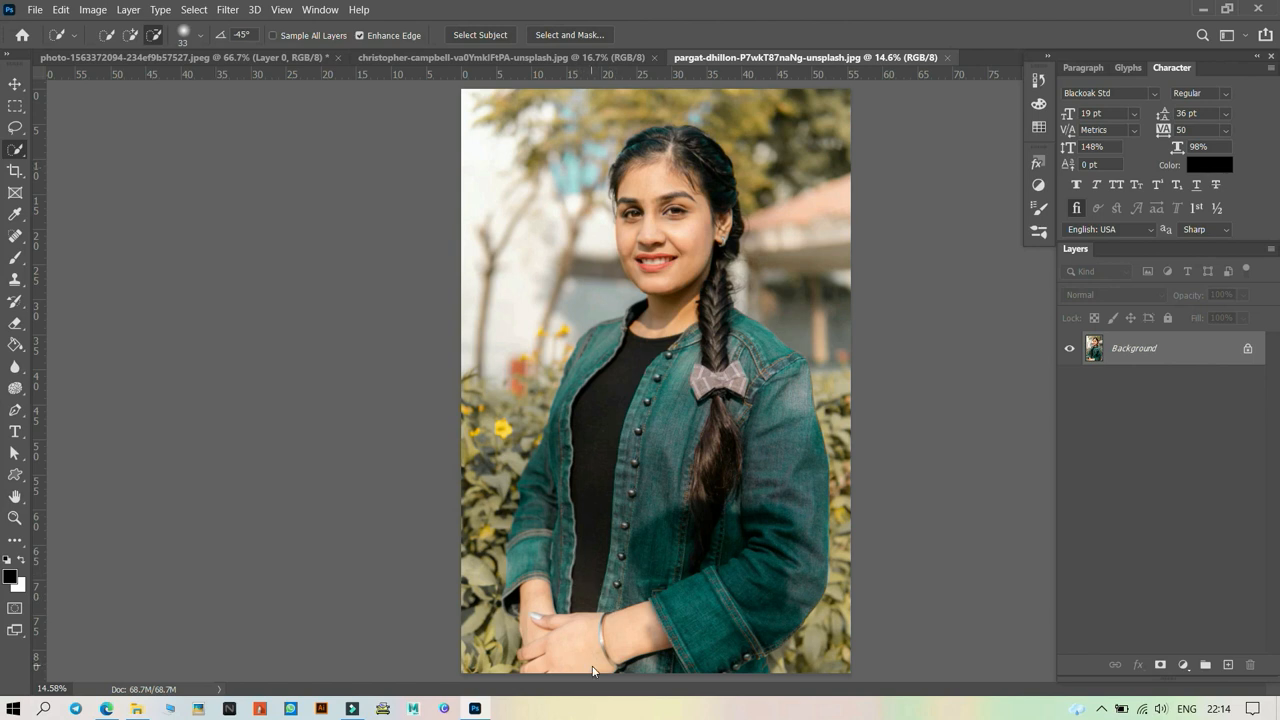
- Quick-select the woman's jacket, hands, braid and head, and hide the background with a layer mask
mouse_move(592, 668)
left_mouse_down()
mouse_move(585, 640)
mouse_move(638, 622)
mouse_move(670, 365)
mouse_move(625, 430)
mouse_move(575, 335)
mouse_move(570, 433)
mouse_move(530, 525)
mouse_move(538, 598)
mouse_move(662, 605)
mouse_move(682, 655)
mouse_move(748, 600)
mouse_move(778, 470)
left_mouse_up()
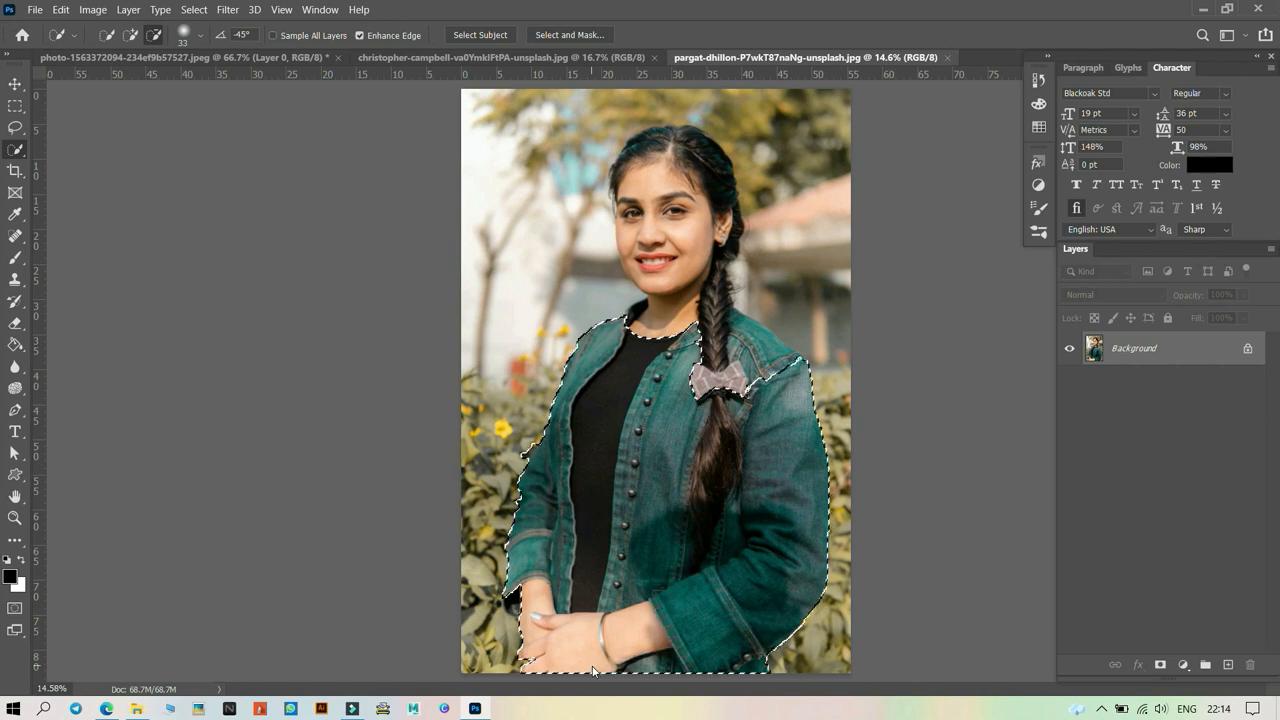
mouse_move(750, 400)
left_mouse_down()
mouse_move(738, 350)
mouse_move(770, 370)
mouse_move(662, 272)
mouse_move(672, 150)
left_mouse_up()
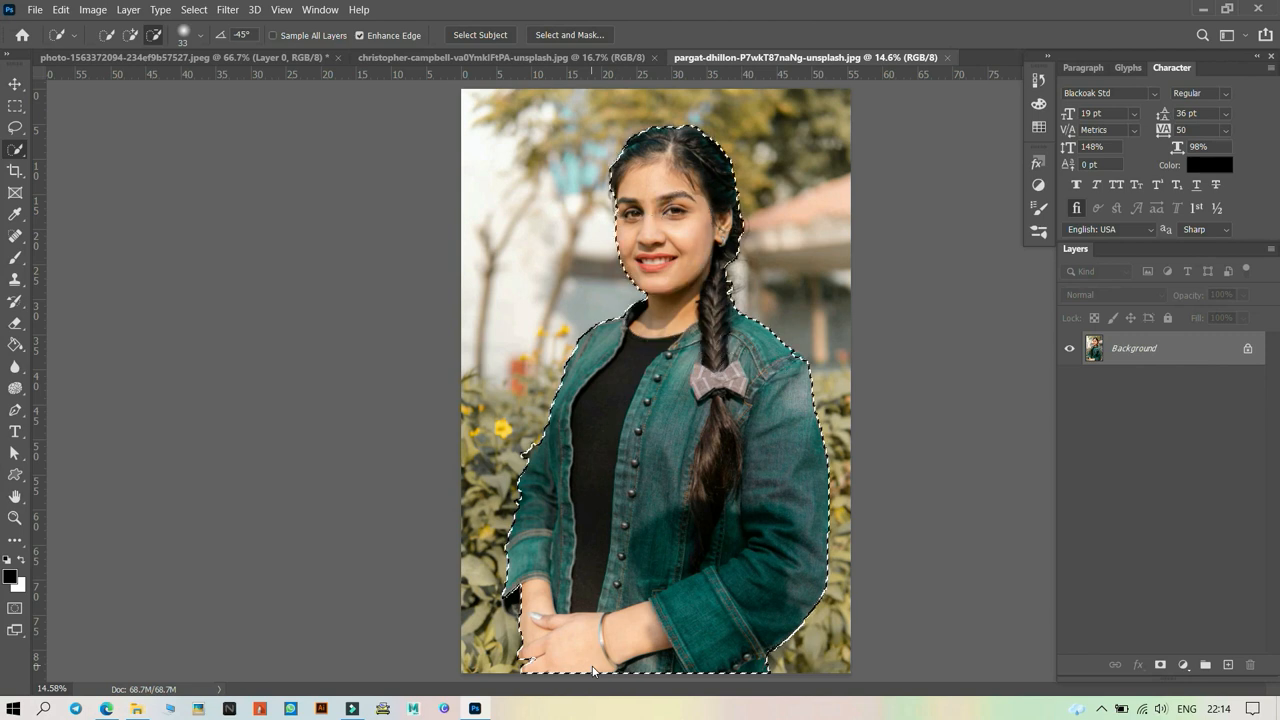
left_click(1161, 665)
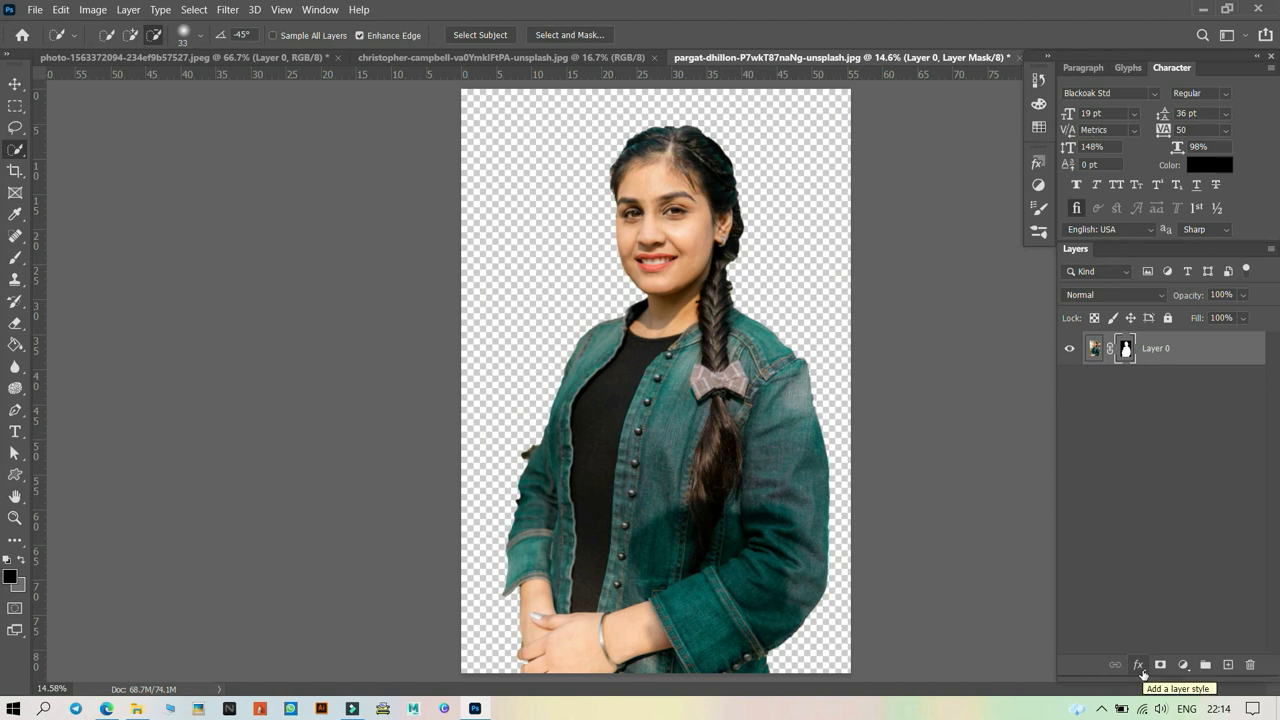
- Undo the layer mask and clear the selection around the woman
key("ctrl+z")
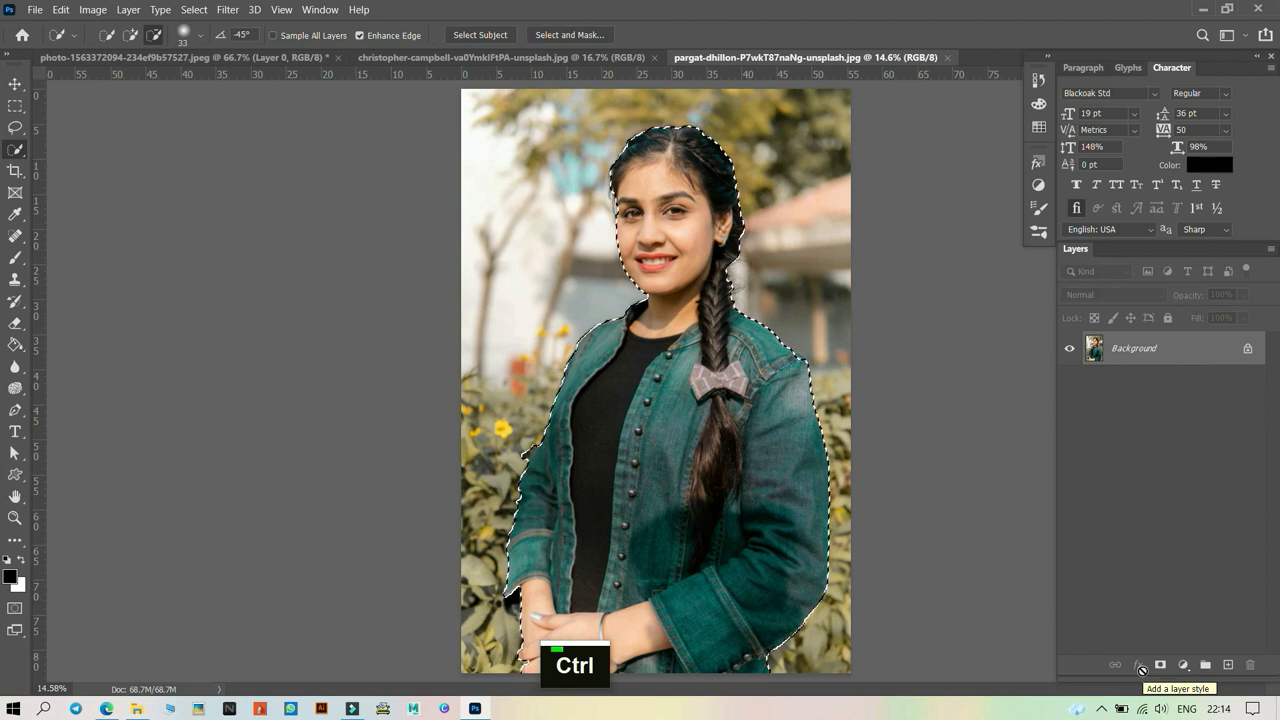
key("ctrl+d")
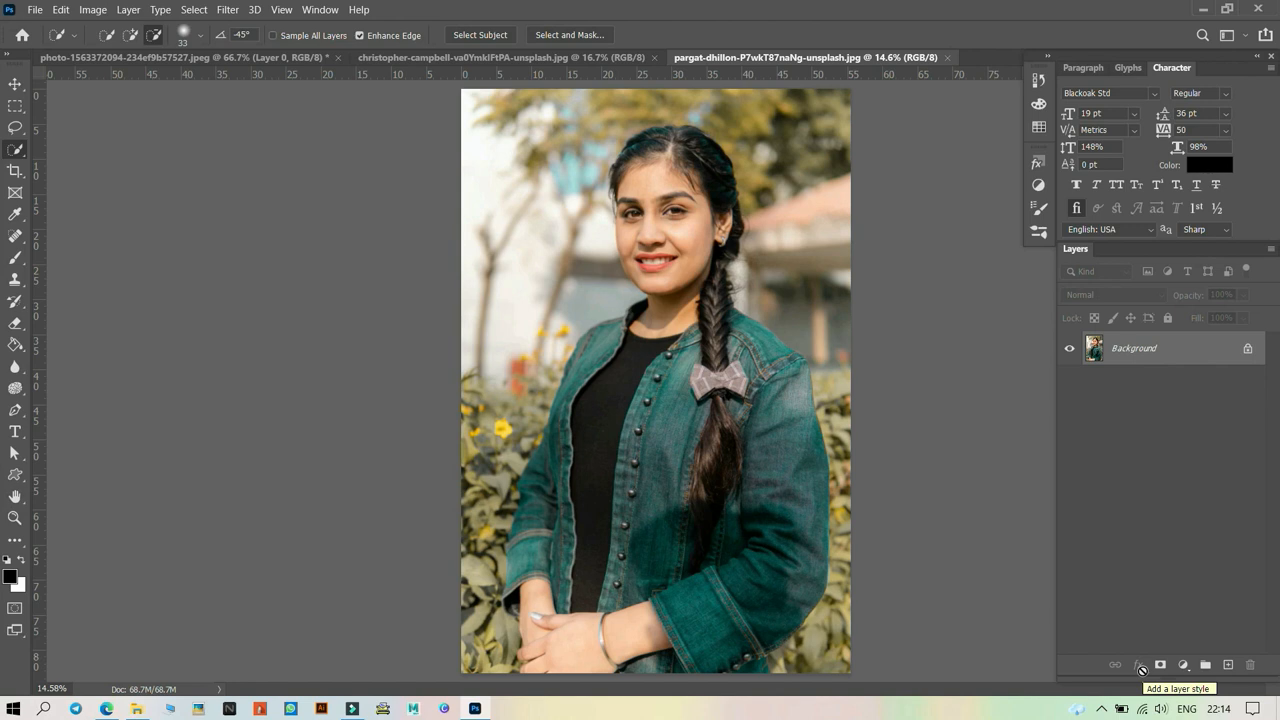
- Activate the Magic Wand tool and bring up the open photo of the woman on the beach
right_click(15, 149)
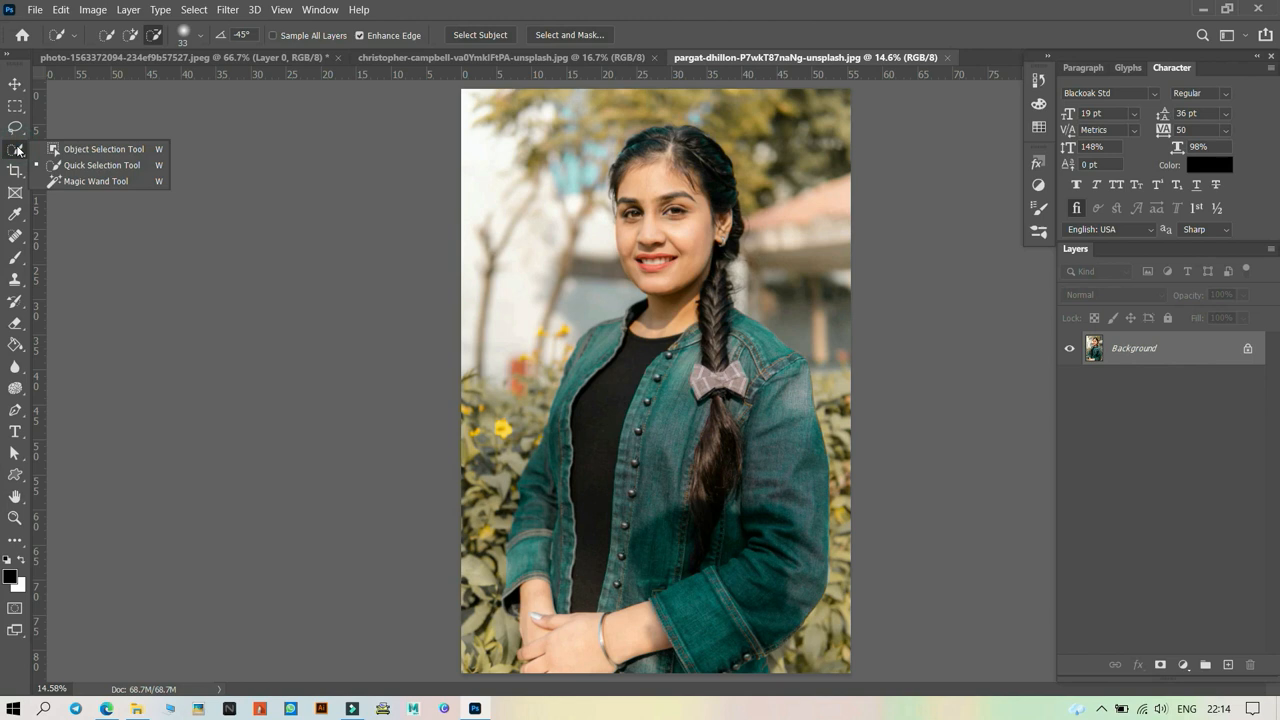
left_click(96, 181)
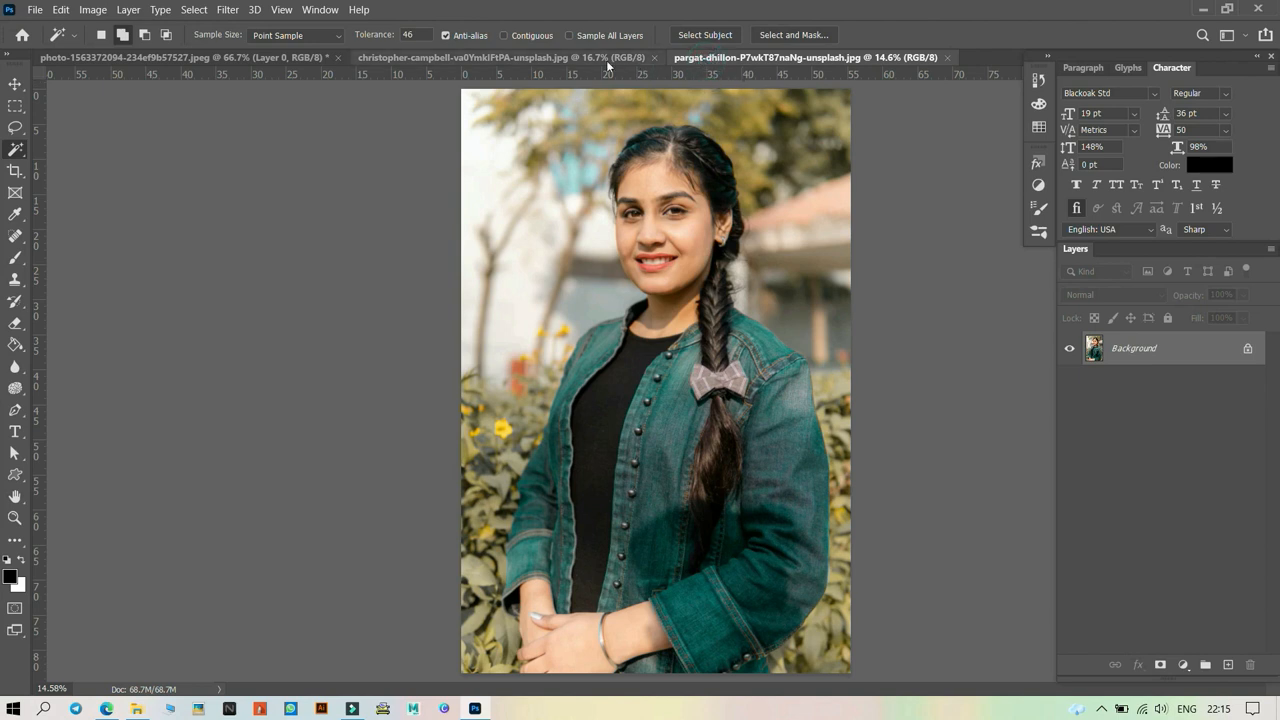
left_click(290, 57)
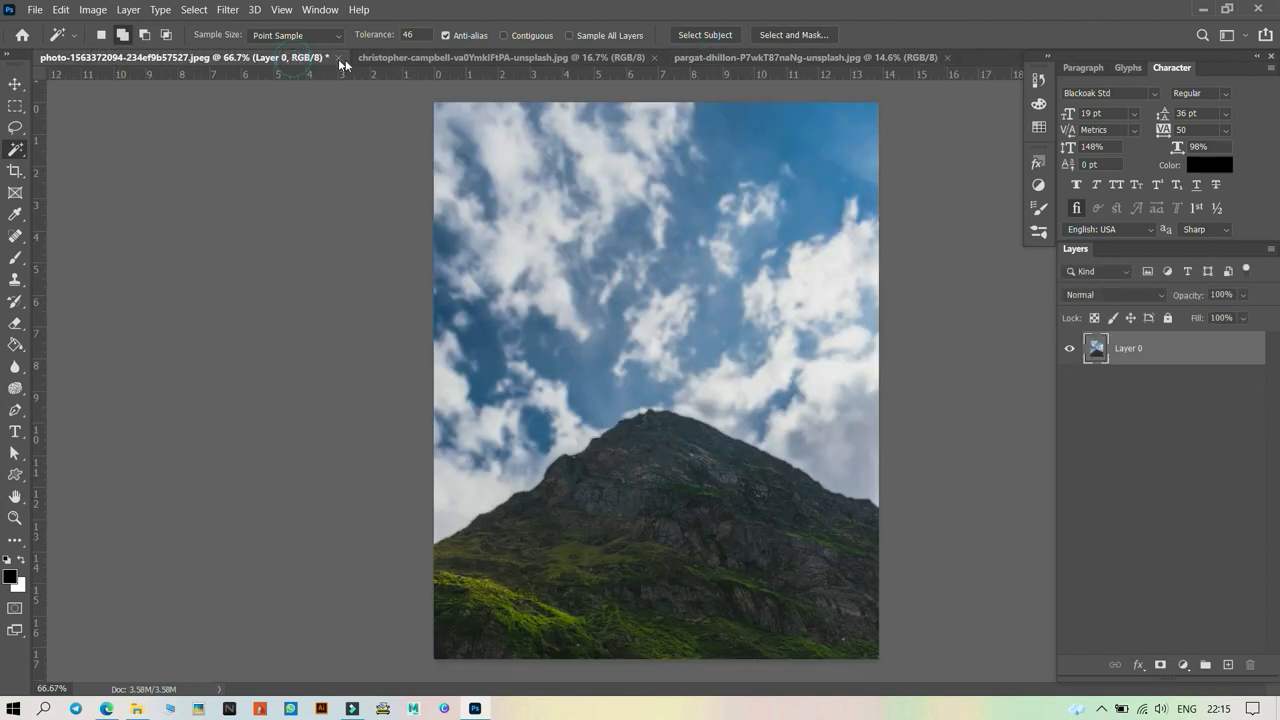
left_click(537, 59)
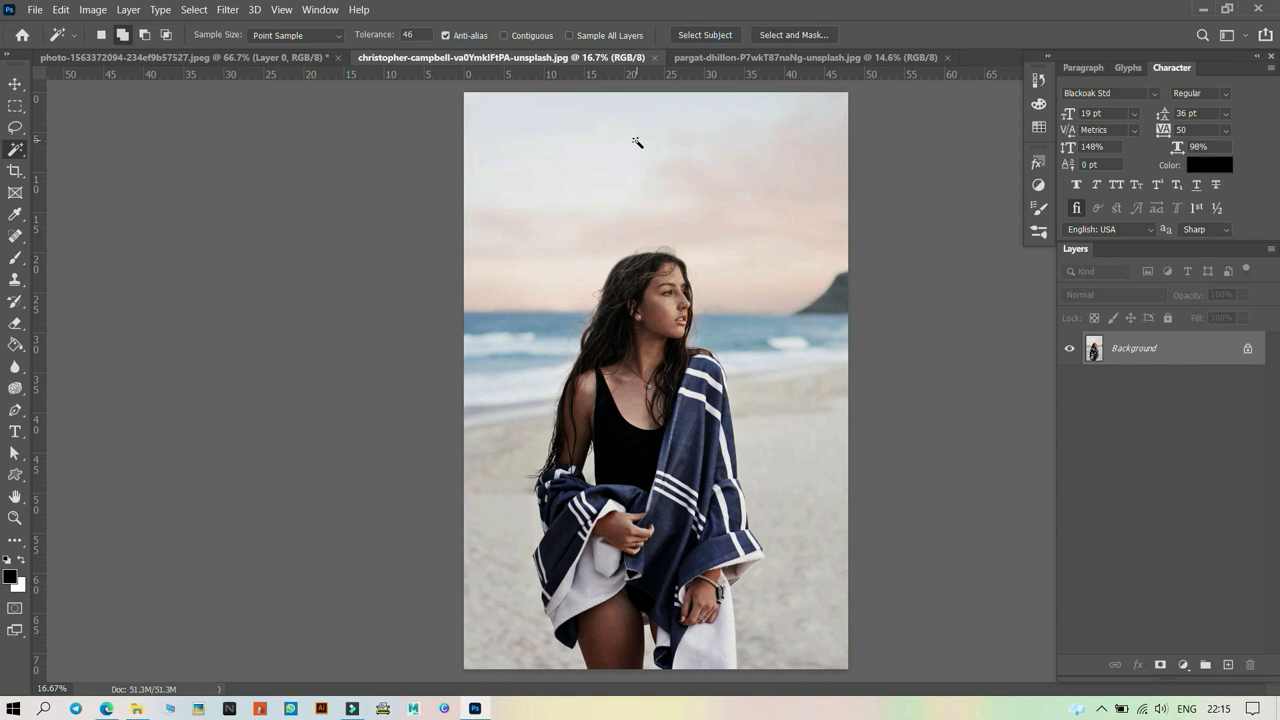
- Try Magic Wand selections of the sky at tolerance 46 and at tolerance 7, clearing each selection
left_click(764, 106)
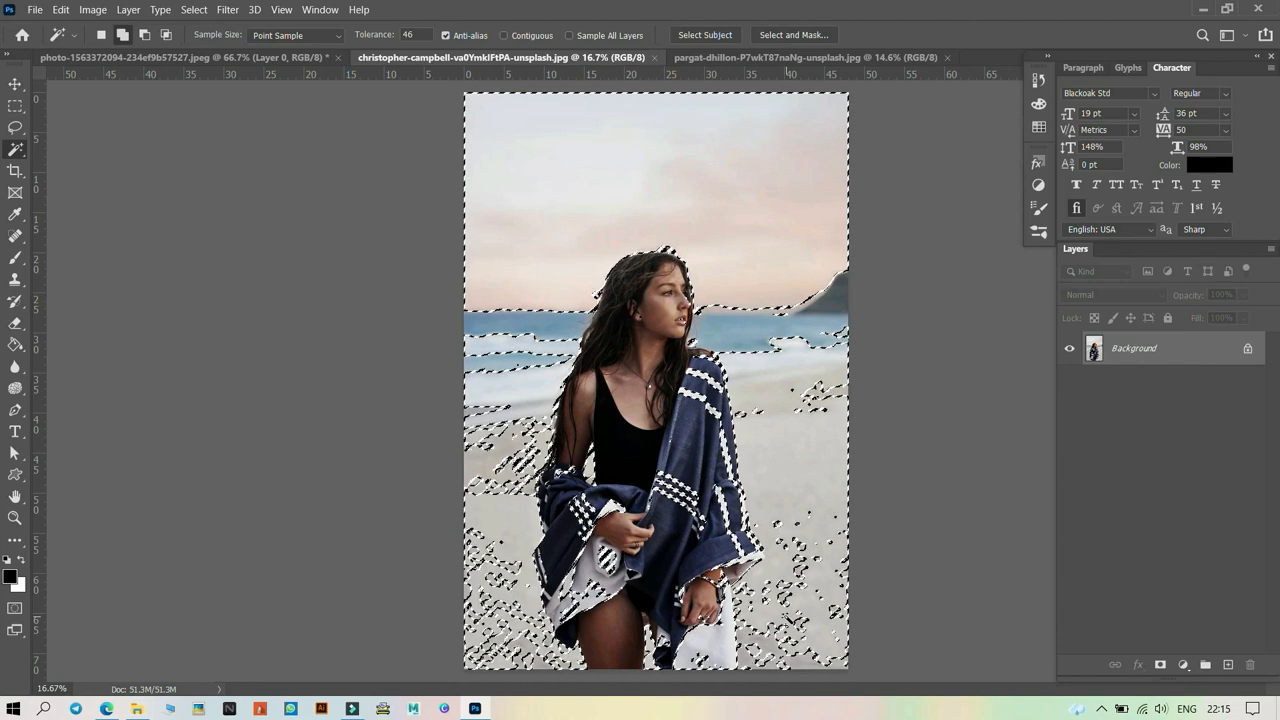
key("ctrl+d")
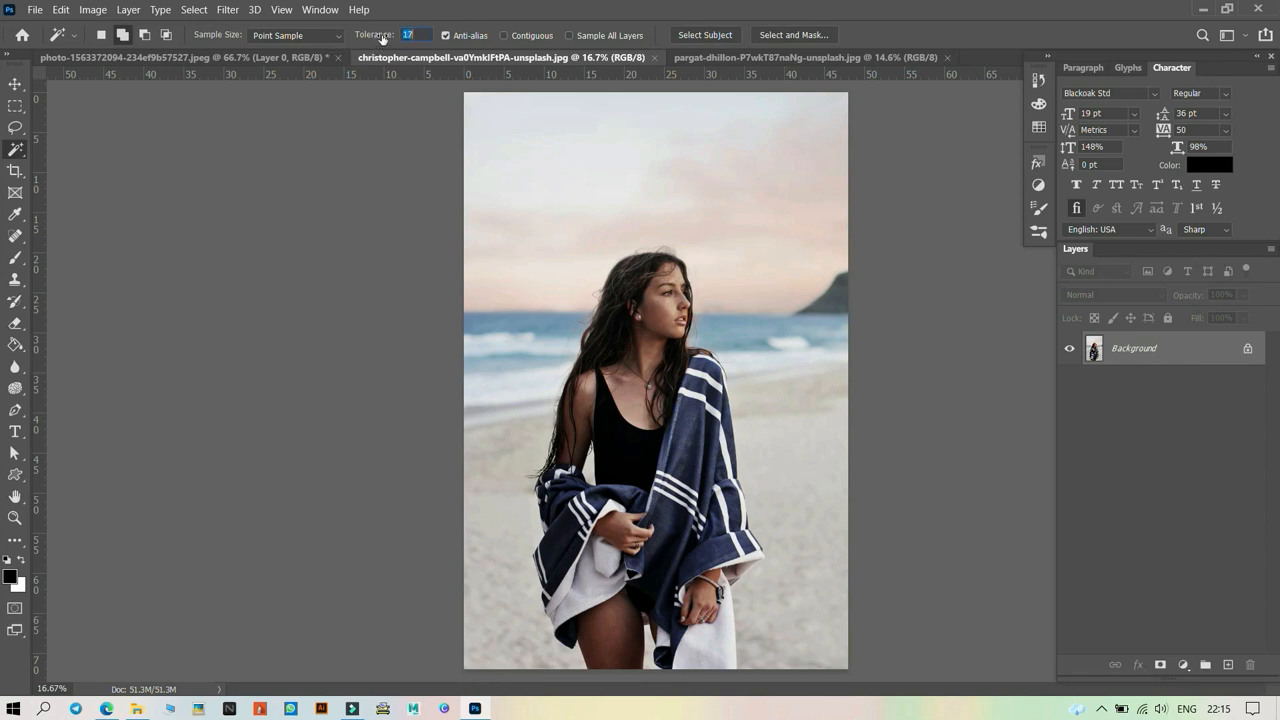
left_click_drag(381, 38, 374, 44)
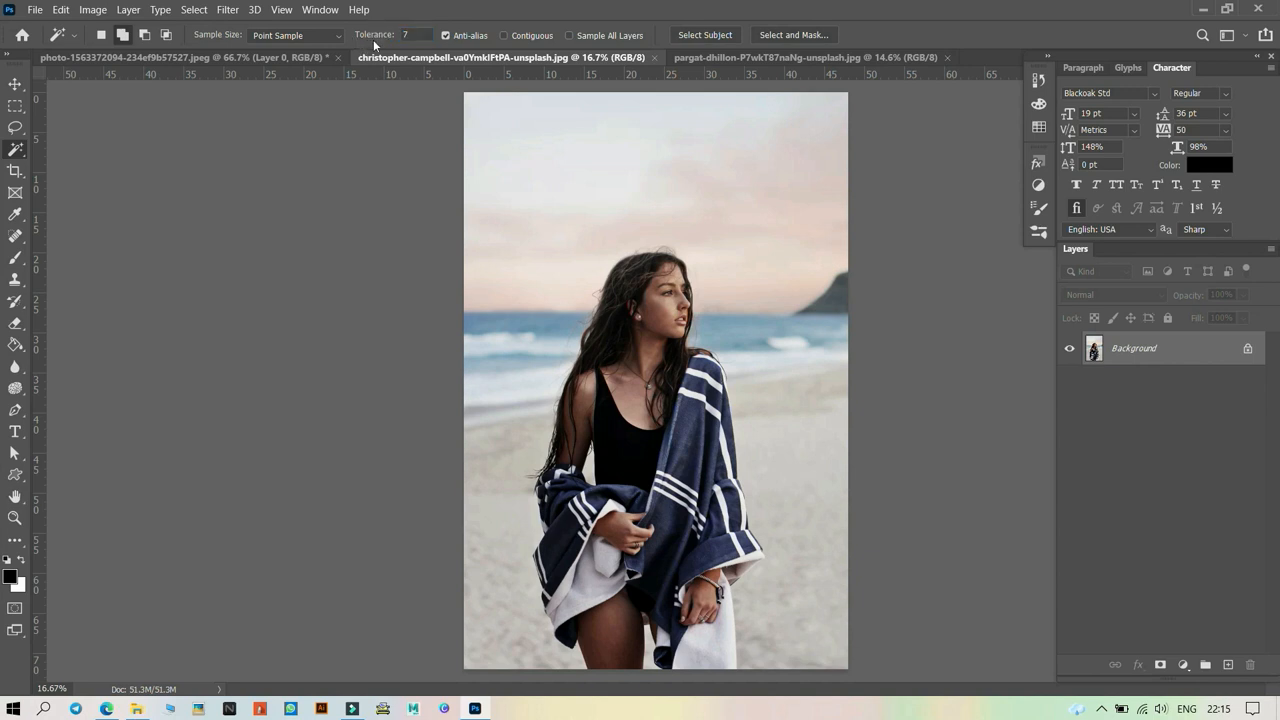
left_click(786, 153)
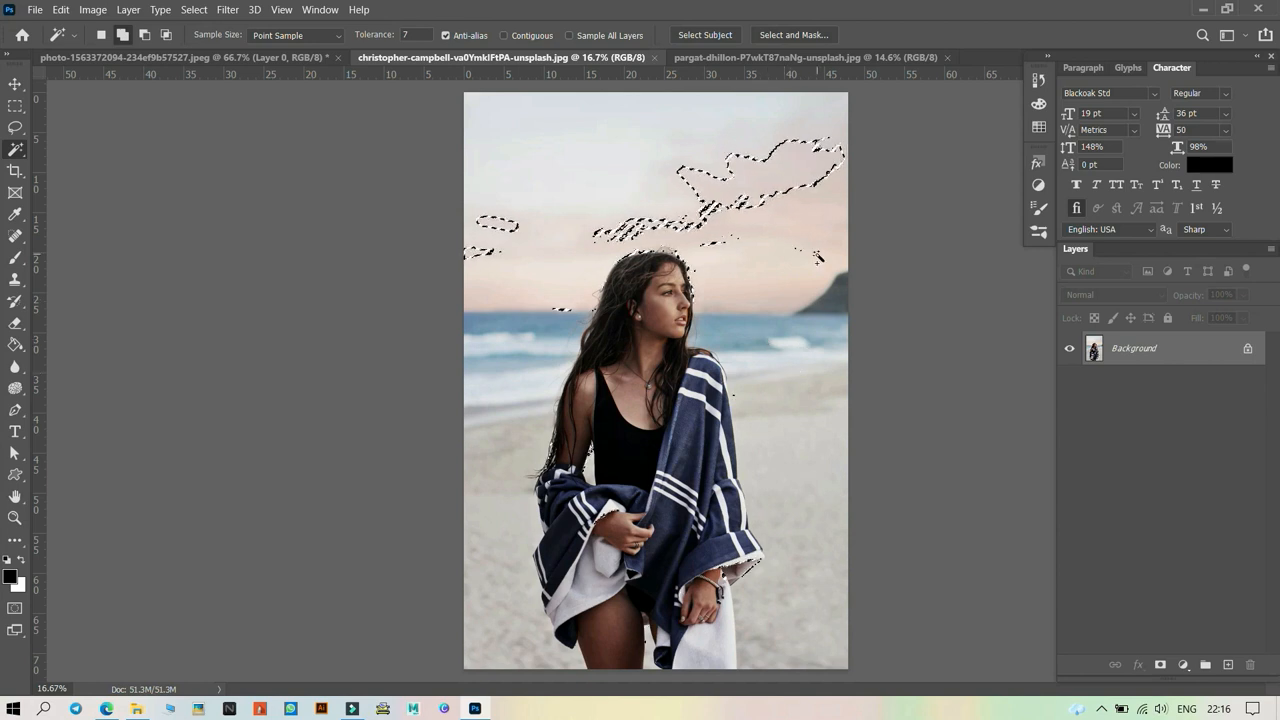
key("ctrl+d")
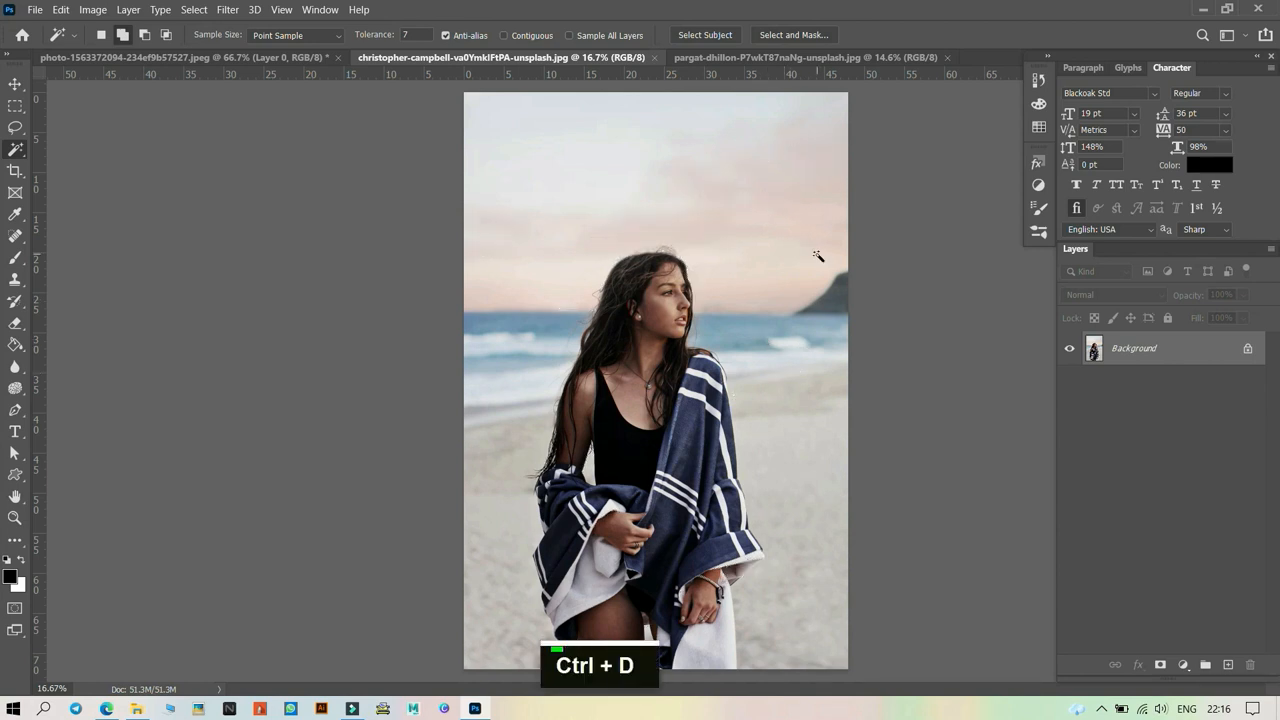
- Set the Magic Wand tolerance to 79, select from the pink sky and clear the selection
left_click_drag(367, 40, 373, 40)
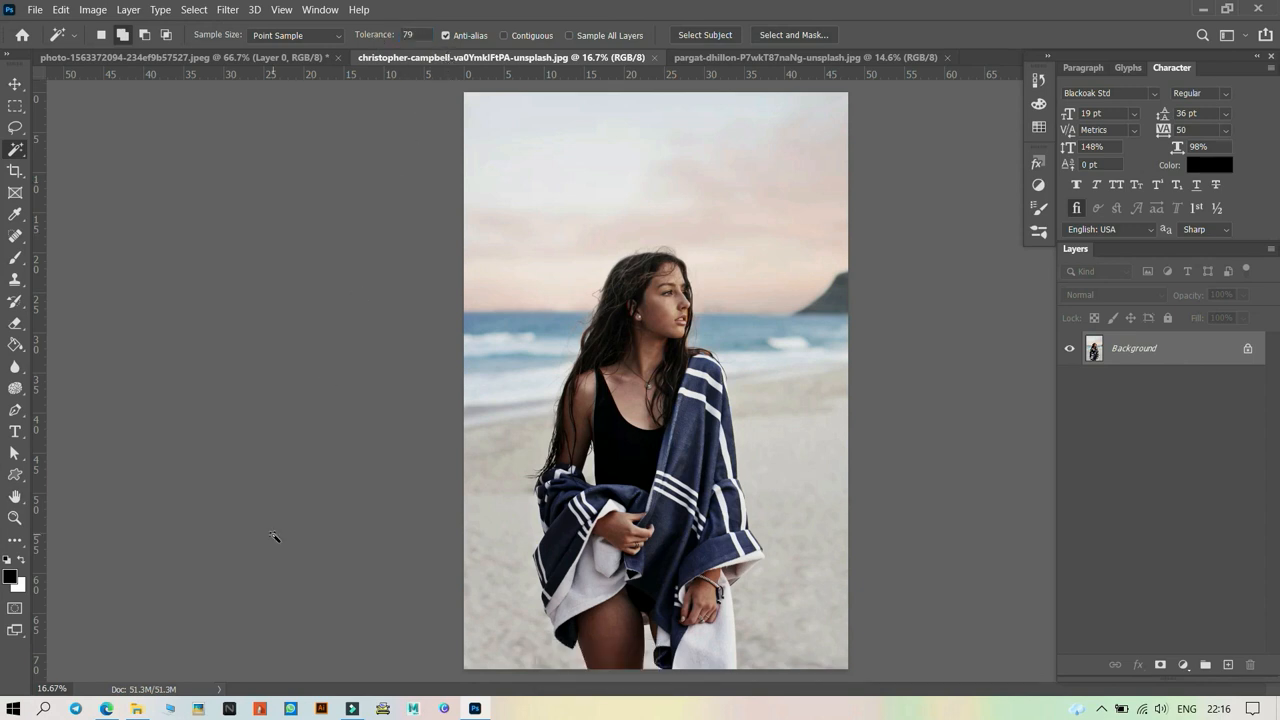
left_click(769, 172)
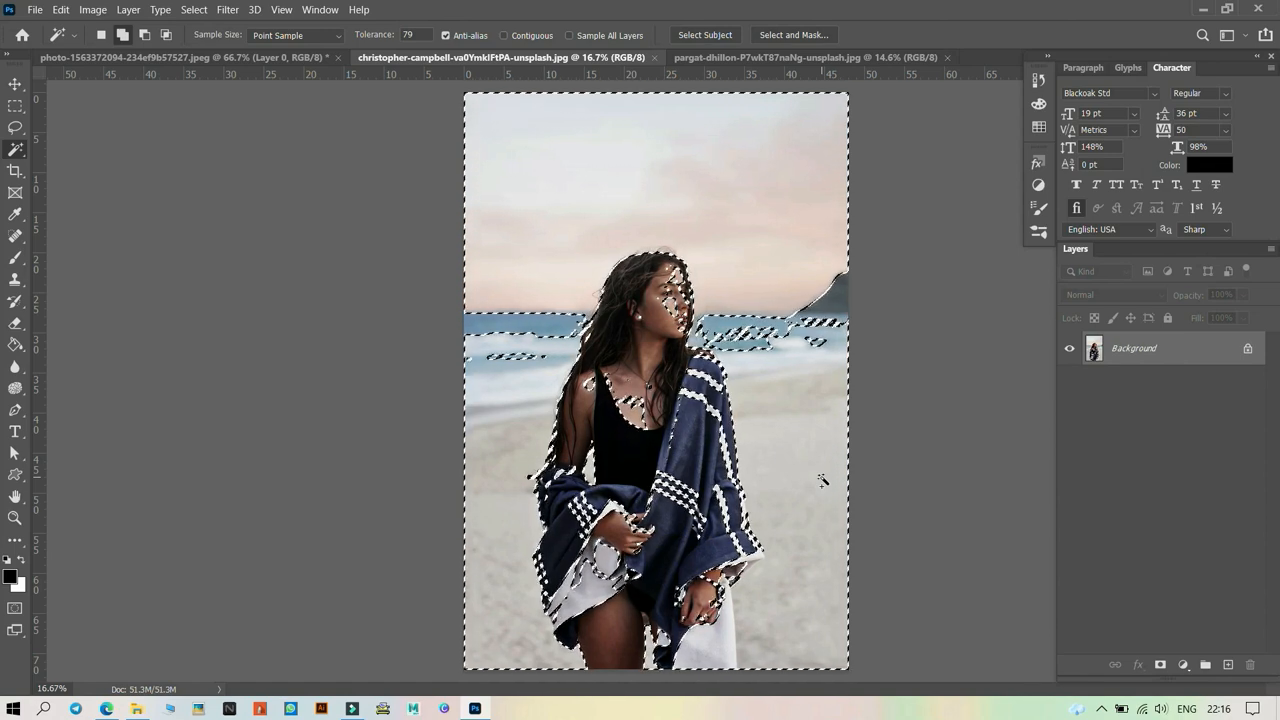
key("ctrl+d")
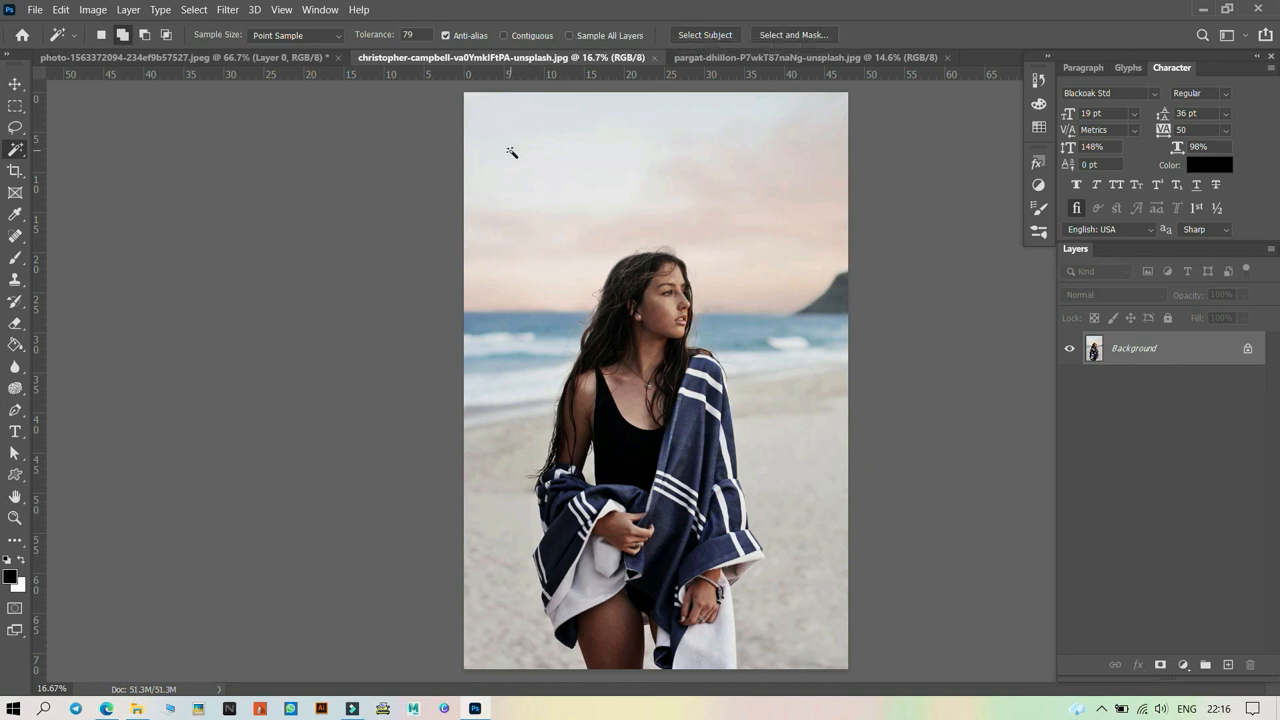
- Enable Contiguous for the Magic Wand, test it with a selection from the sky and clear that selection
left_click(504, 36)
left_click(755, 139)
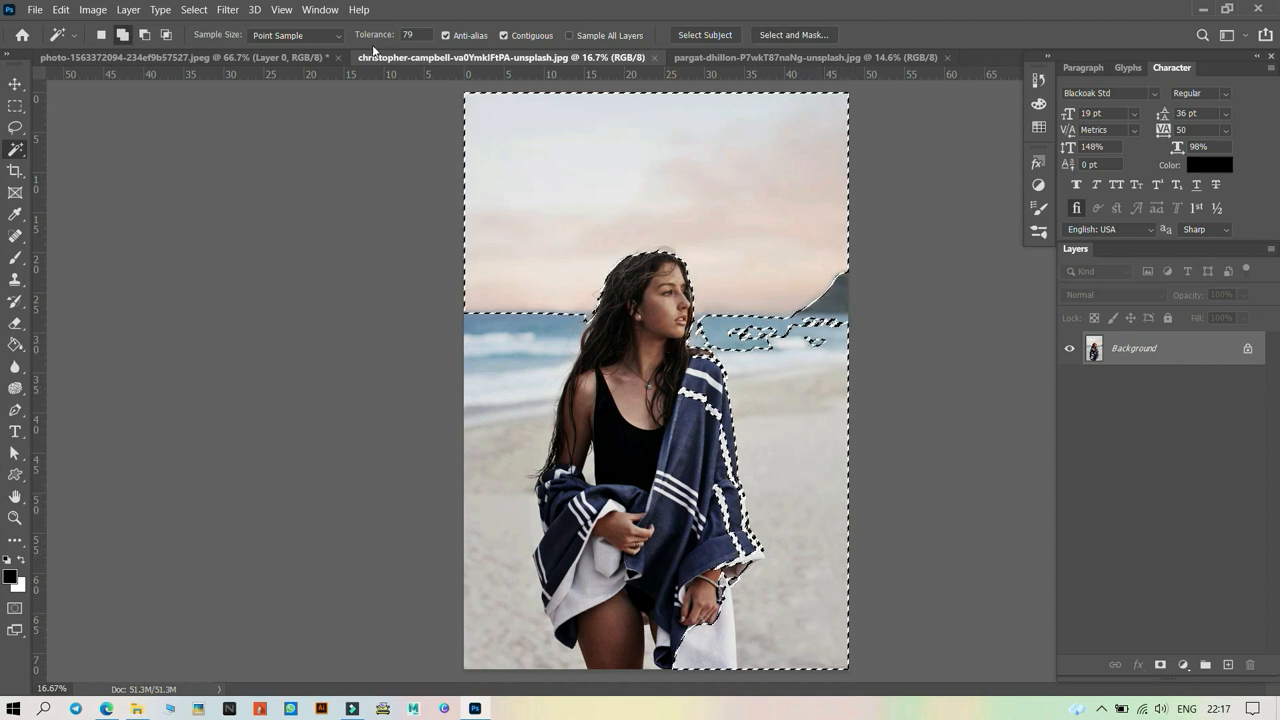
key("ctrl+d")
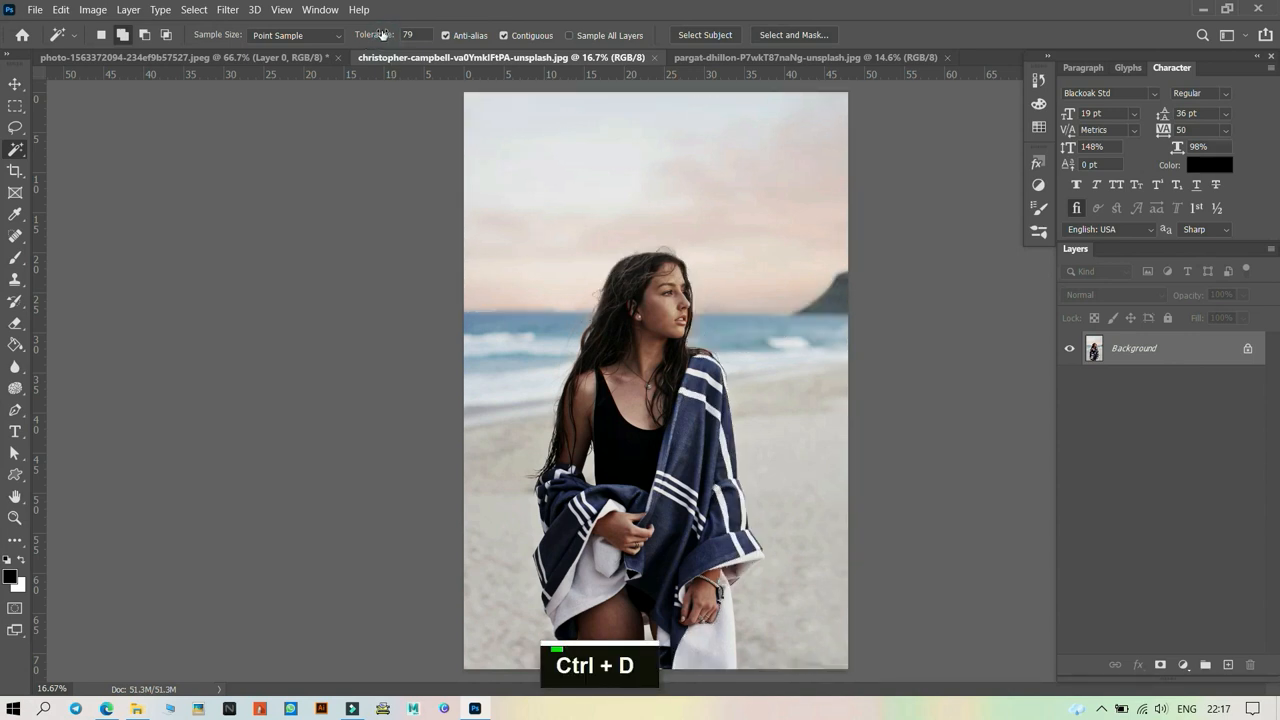
- Set the Magic Wand tolerance to 29, select from the sky with Contiguous on and clear the selection
left_click_drag(381, 35, 368, 40)
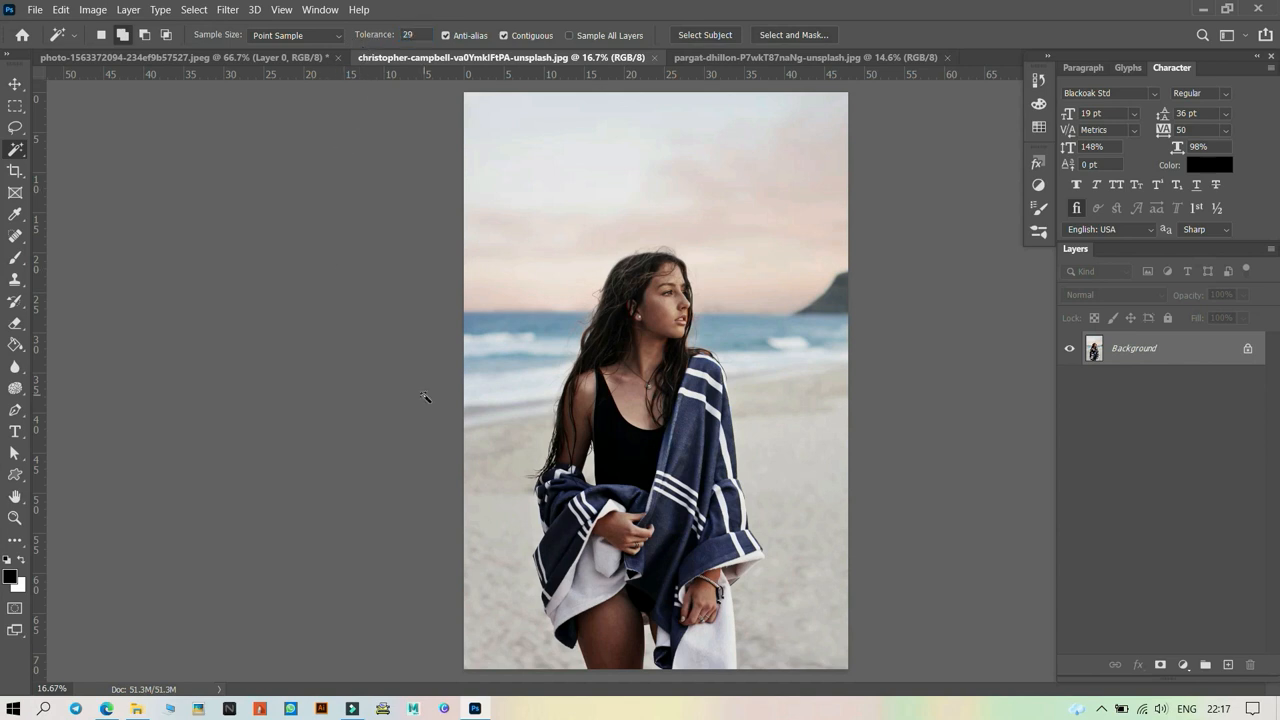
left_click(810, 133)
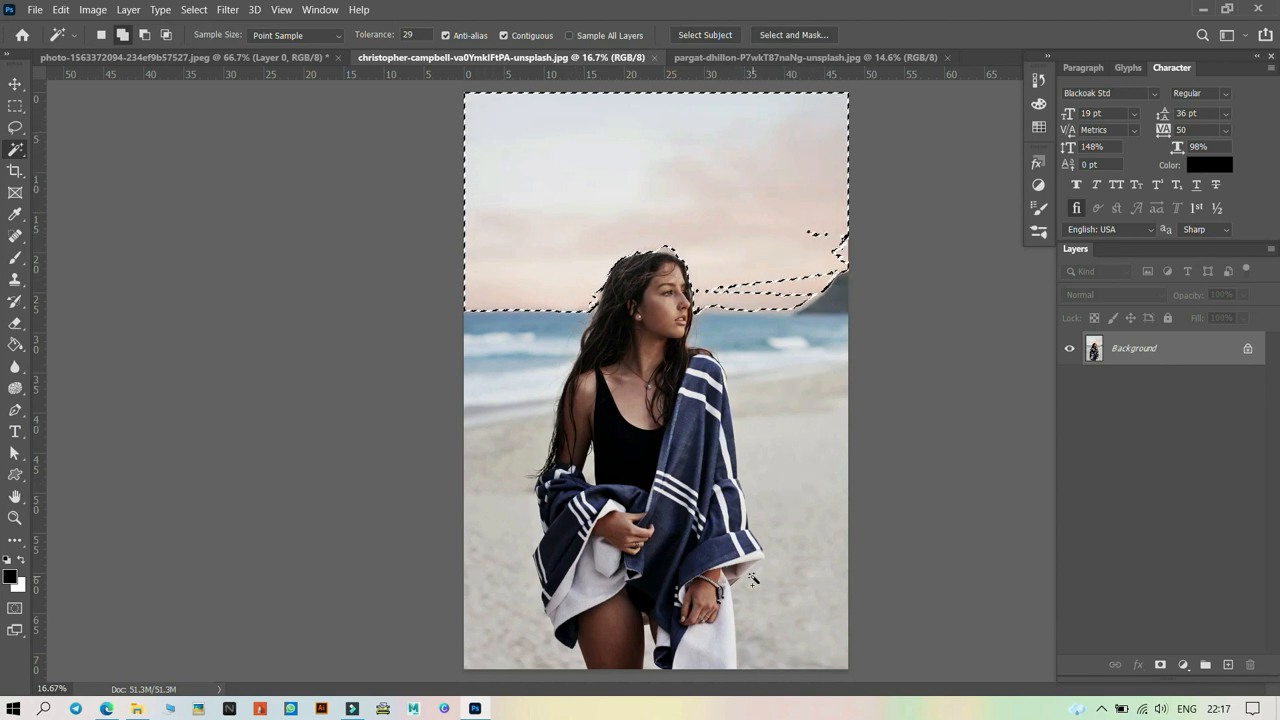
key("ctrl+d")
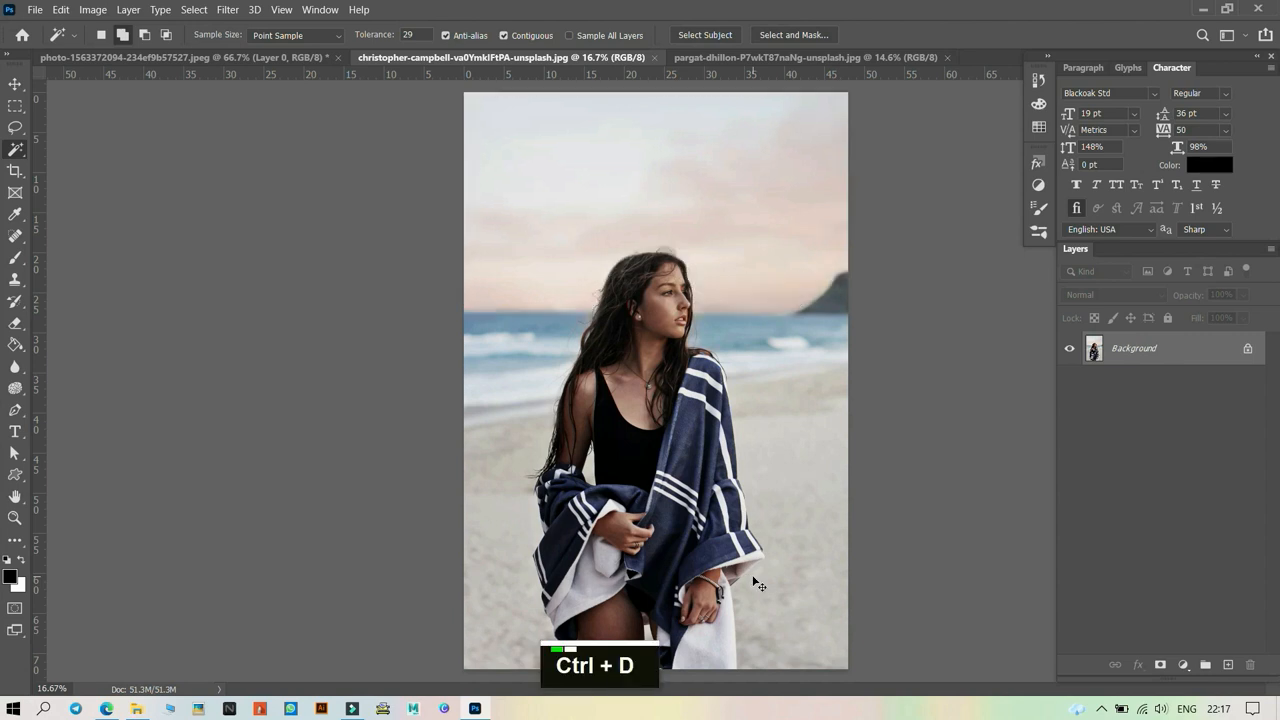
- Disable Contiguous for the Magic Wand, test it on the sky and on the blue towel, clearing each selection
left_click(504, 36)
left_click(801, 148)
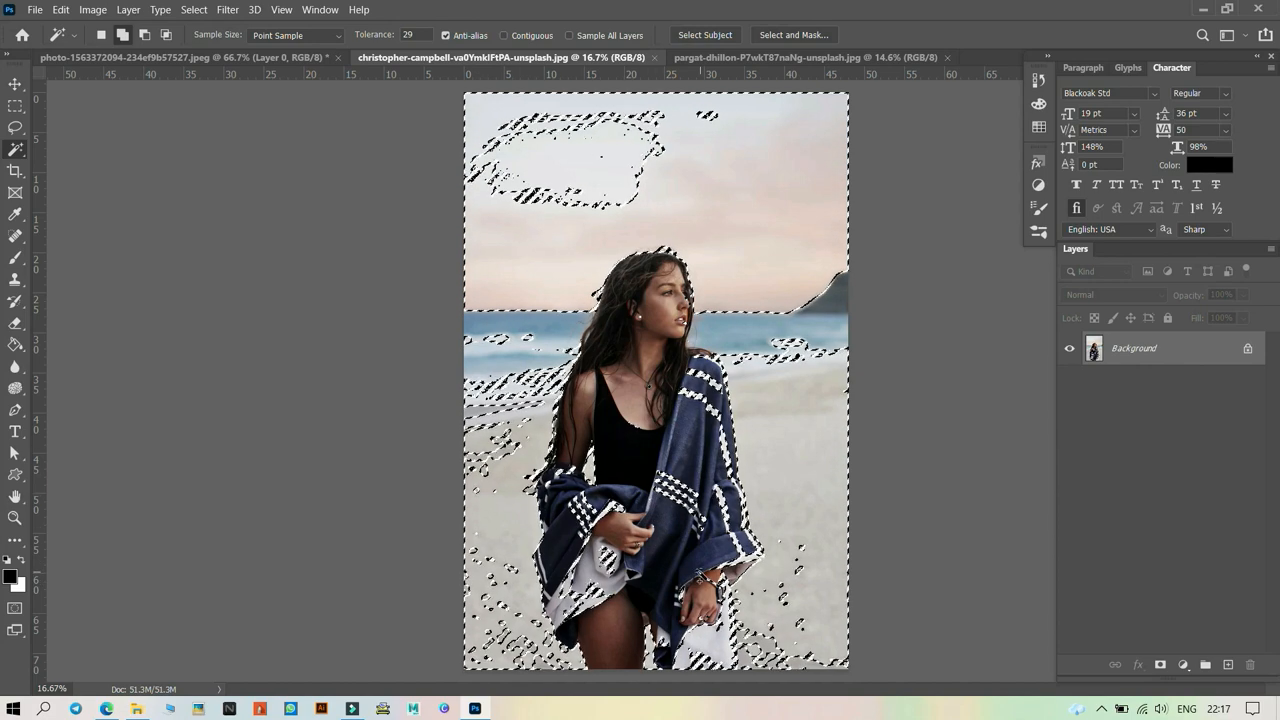
key("ctrl+d")
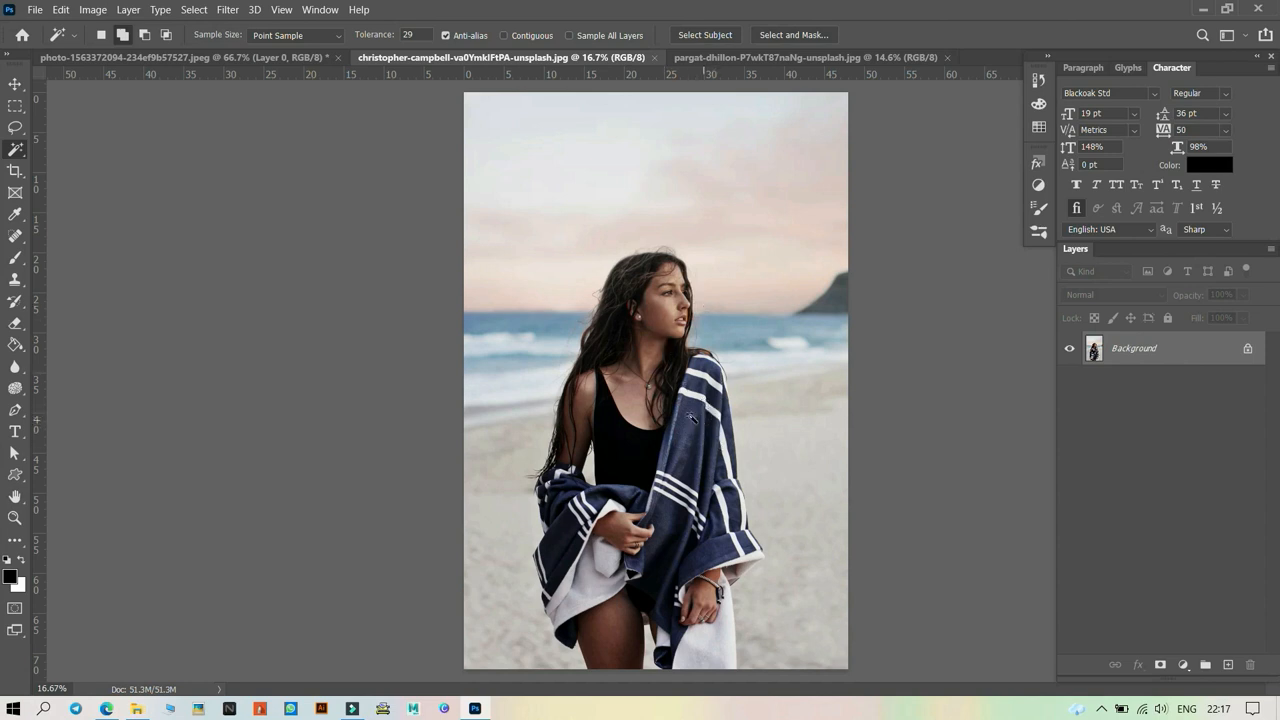
left_click(693, 413)
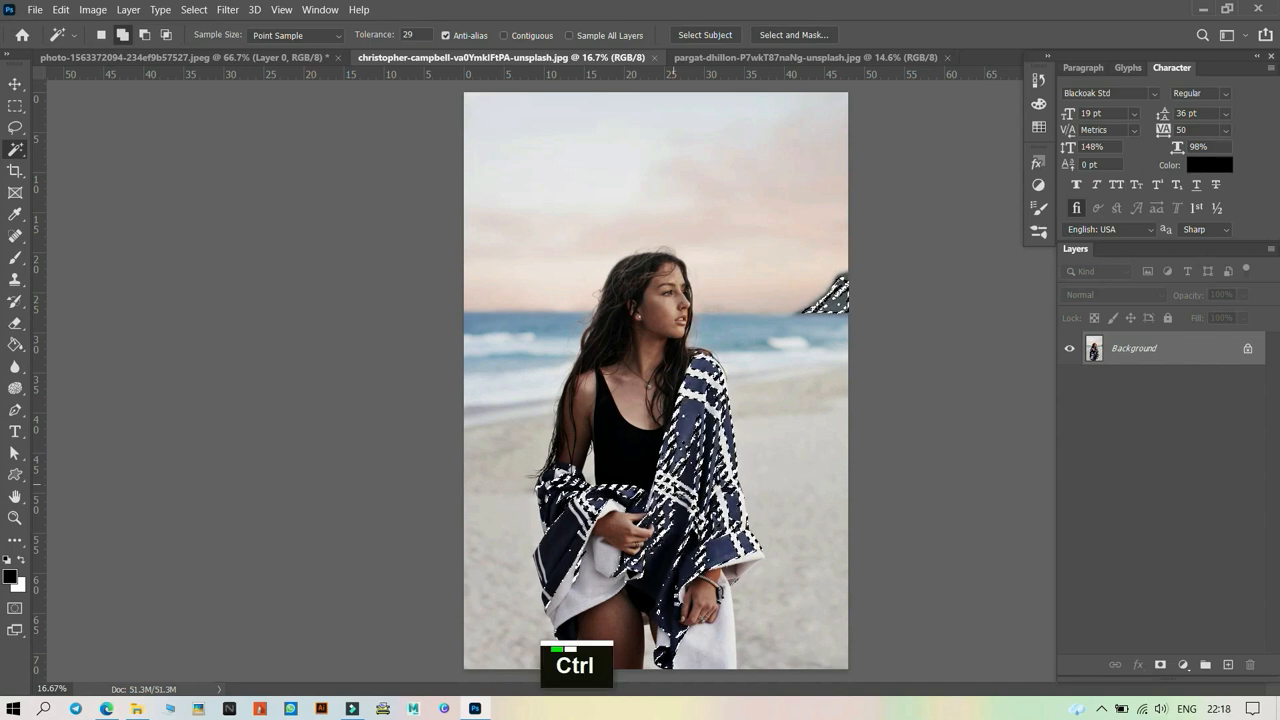
key("ctrl+d")
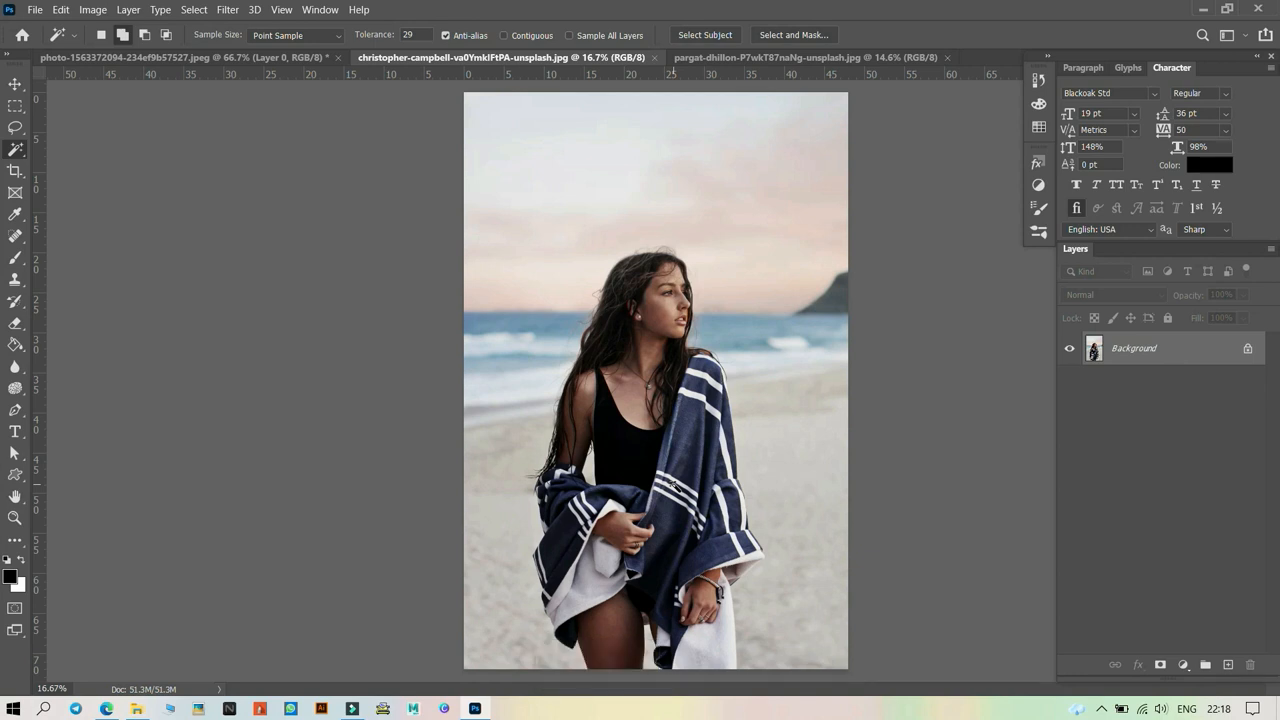
- Bring up the mountain photo, select its blue sky and white clouds with the Magic Wand, and clear the selection
left_click(290, 58)
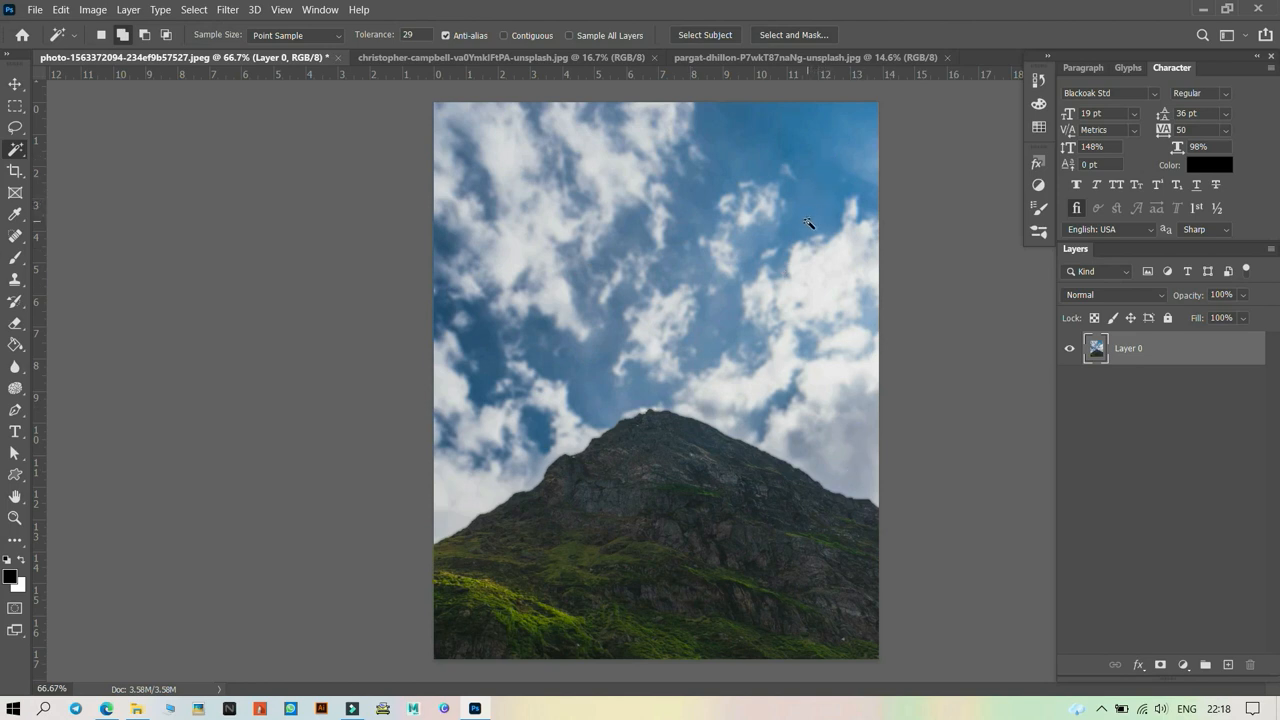
left_click(826, 141)
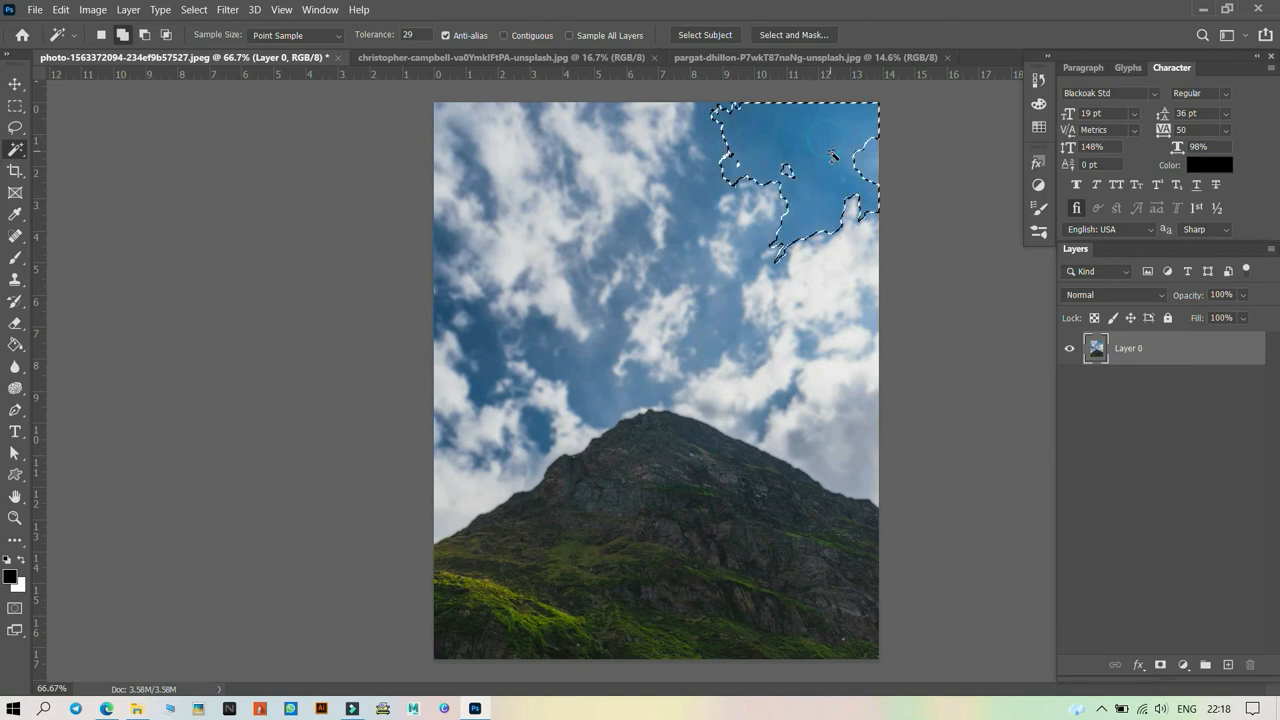
left_click(848, 234)
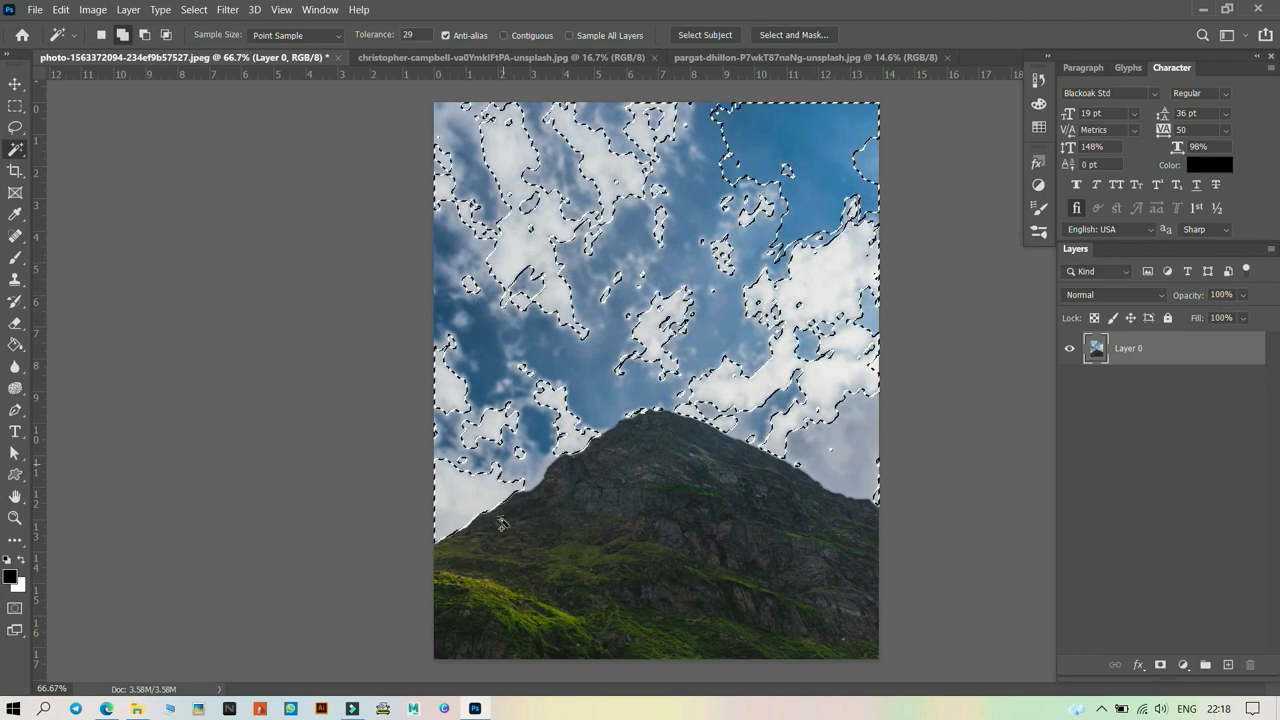
key("ctrl+d")
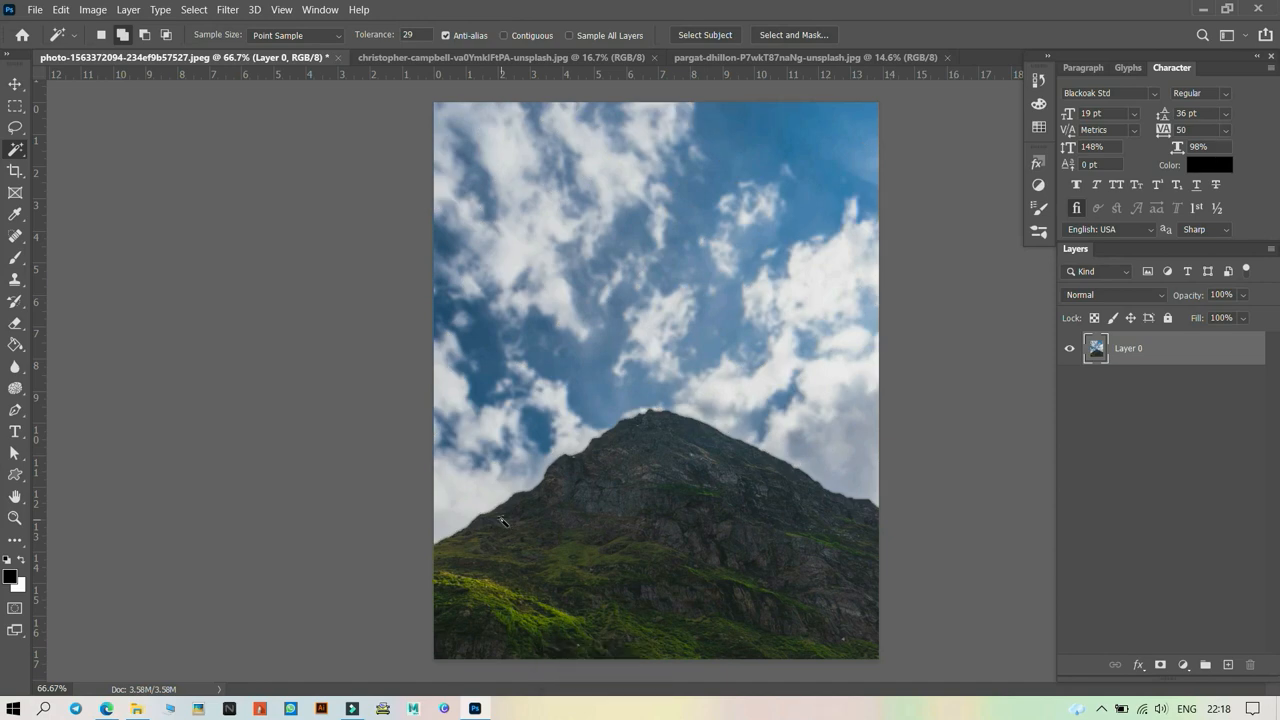
- Activate the Quick Selection tool in Add to Selection mode, select the whole sky above the mountain and clear the selection
right_click(16, 149)
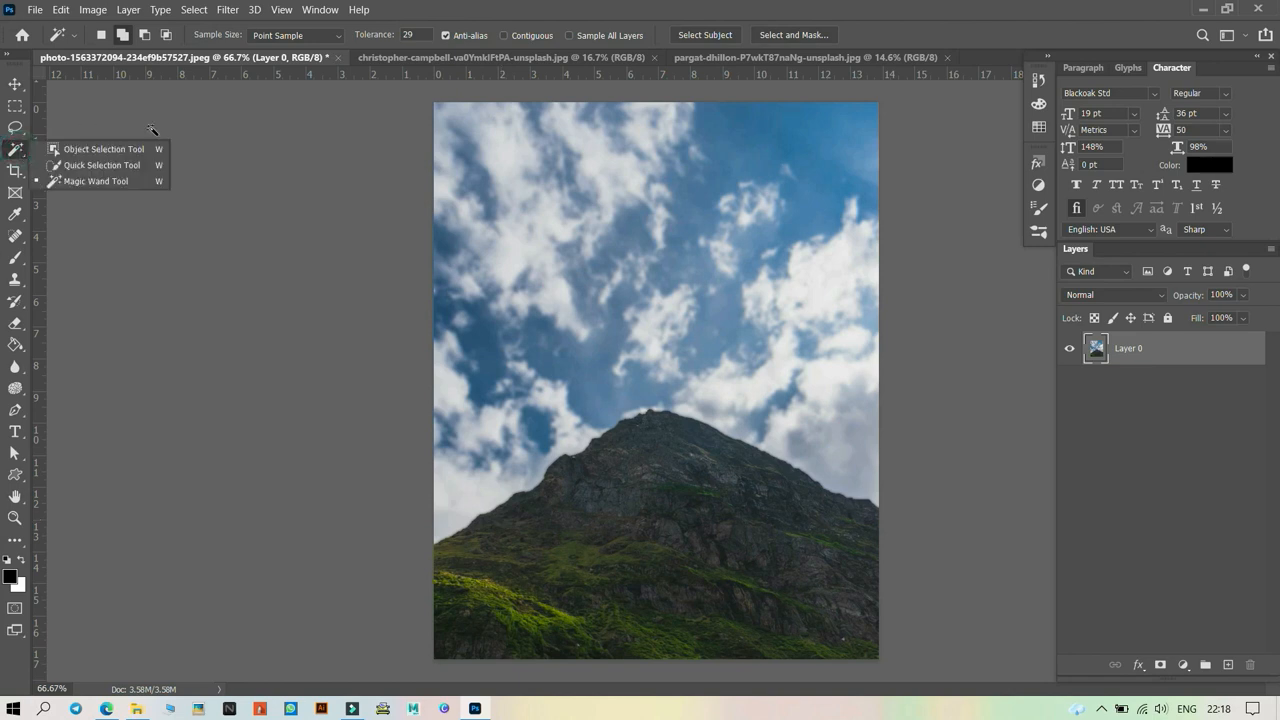
left_click(128, 166)
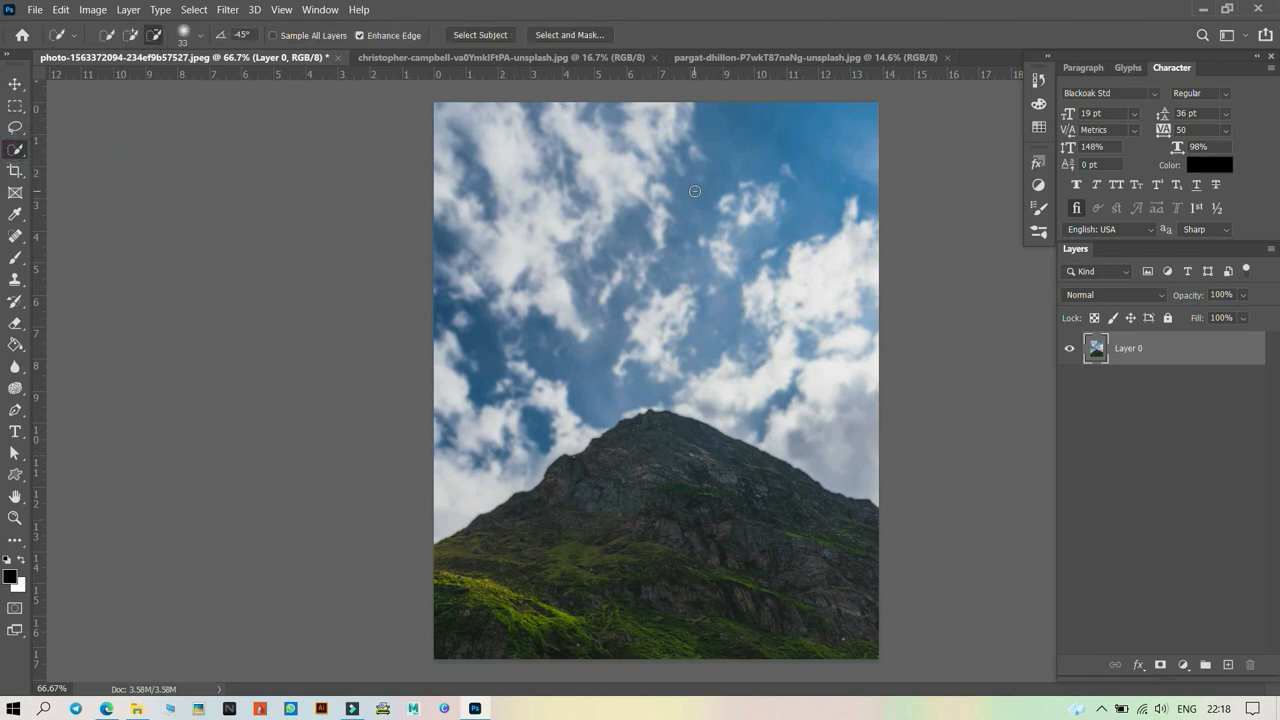
left_click(132, 38)
left_click(799, 113)
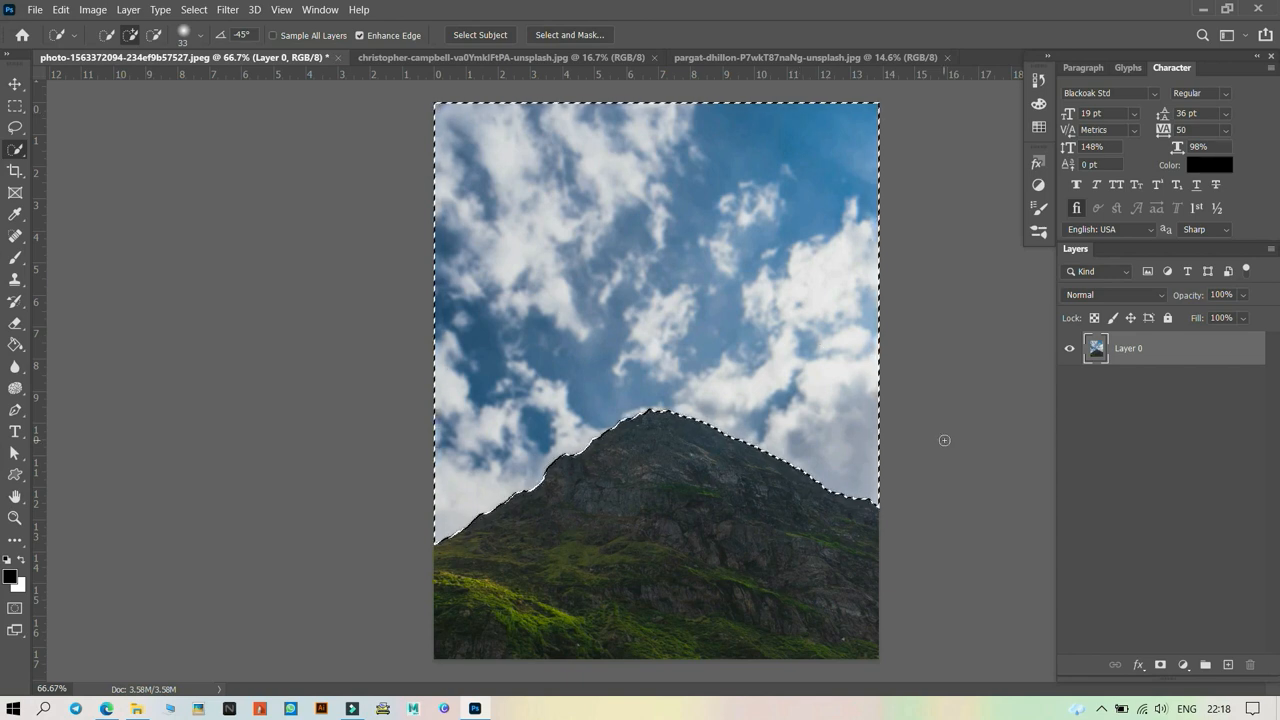
key("ctrl+d")
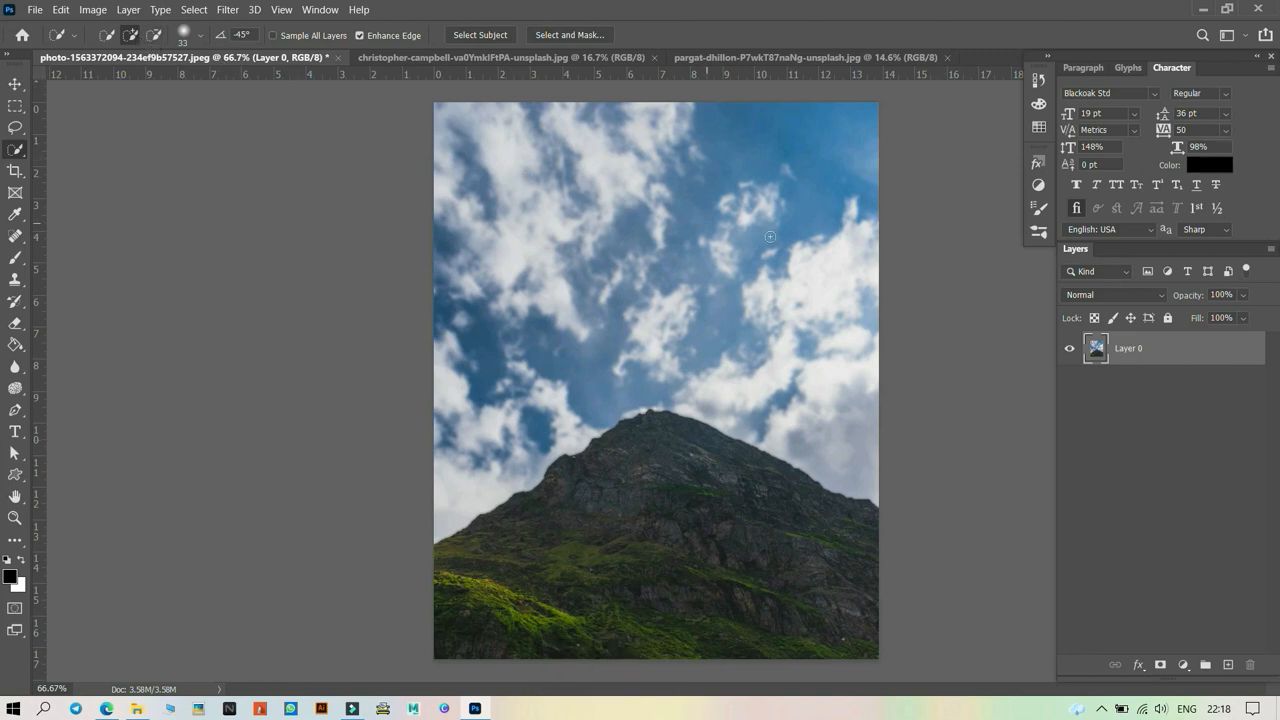
- Quick-select the sky, subtract from its lower part around the ridge, choose New Selection mode and clear the selection
key("shift")
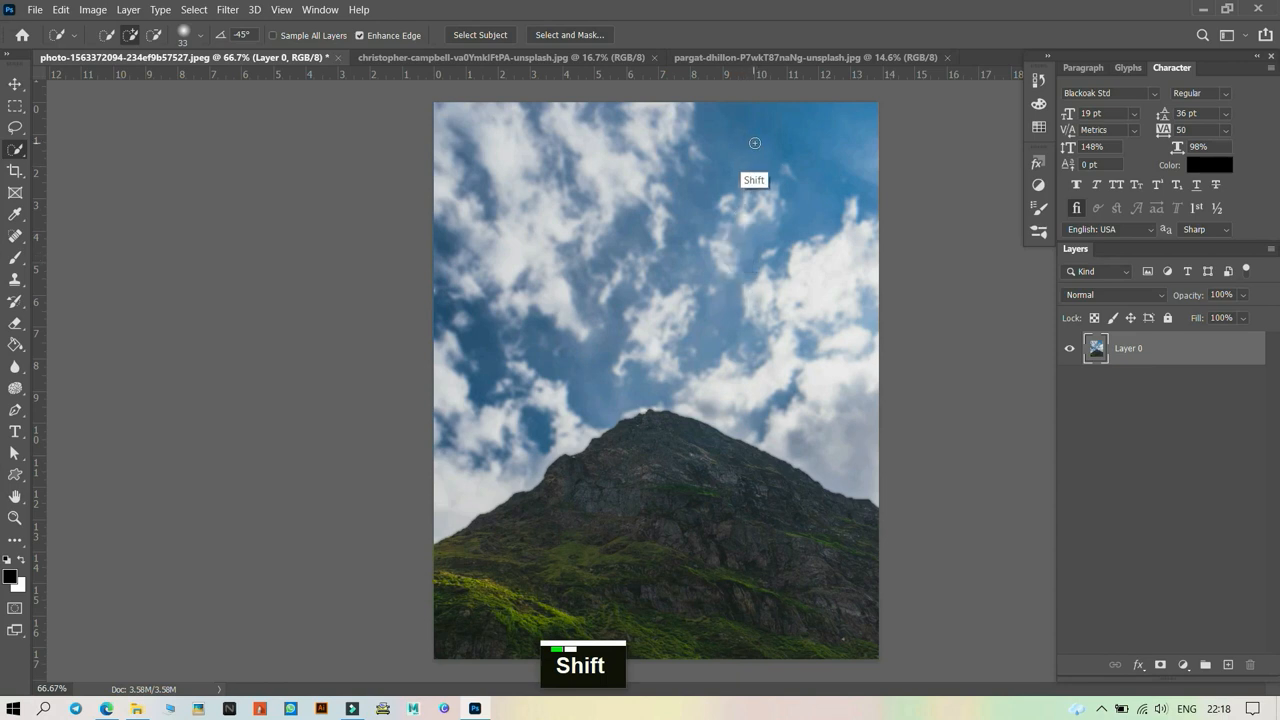
mouse_move(757, 143)
left_mouse_down()
mouse_move(567, 217)
mouse_move(449, 297)
left_mouse_up()
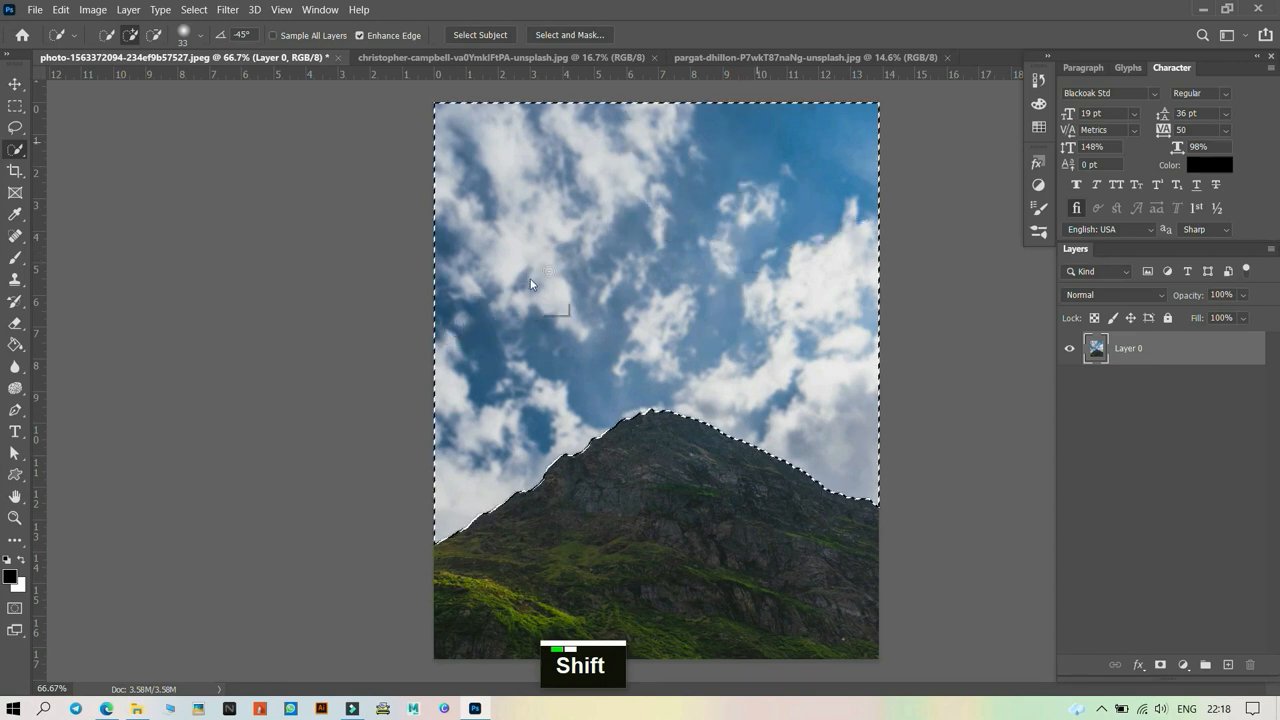
key("alt")
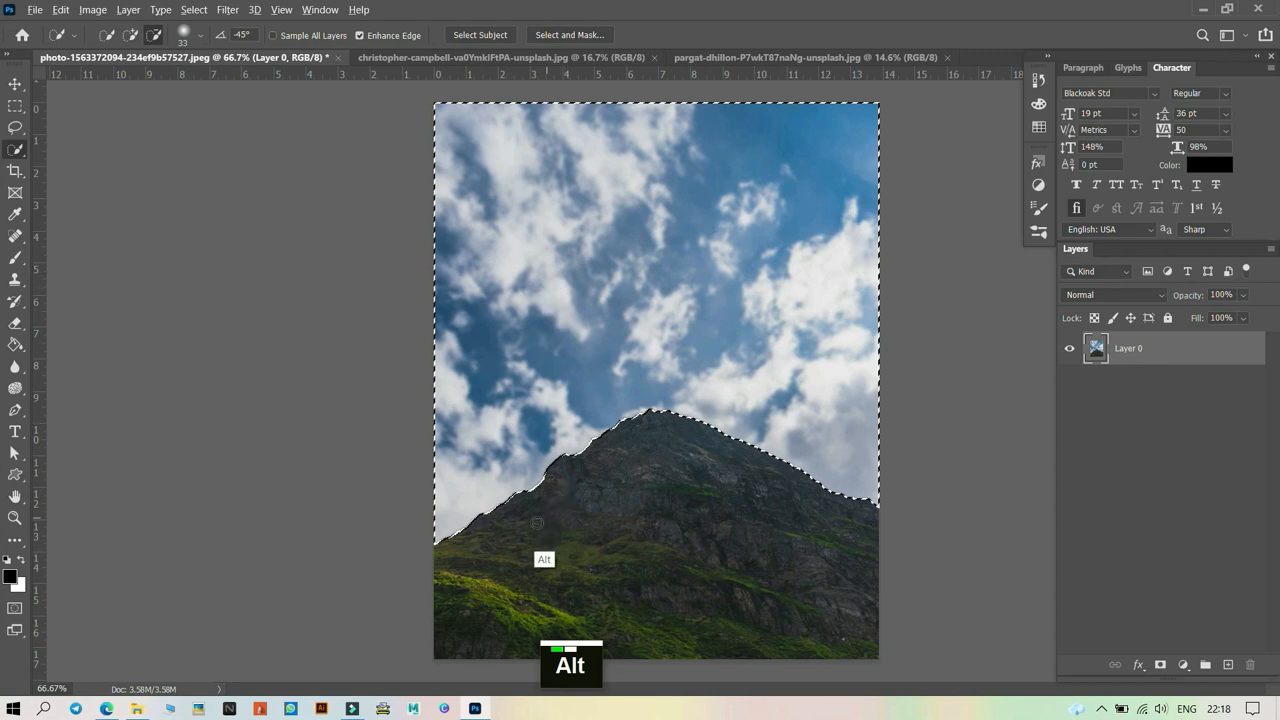
mouse_move(534, 484)
left_mouse_down()
mouse_move(570, 404)
mouse_move(704, 404)
mouse_move(765, 438)
mouse_move(838, 534)
mouse_move(891, 574)
mouse_move(808, 560)
mouse_move(532, 586)
mouse_move(505, 524)
mouse_move(519, 409)
mouse_move(473, 451)
mouse_move(612, 489)
left_mouse_up()
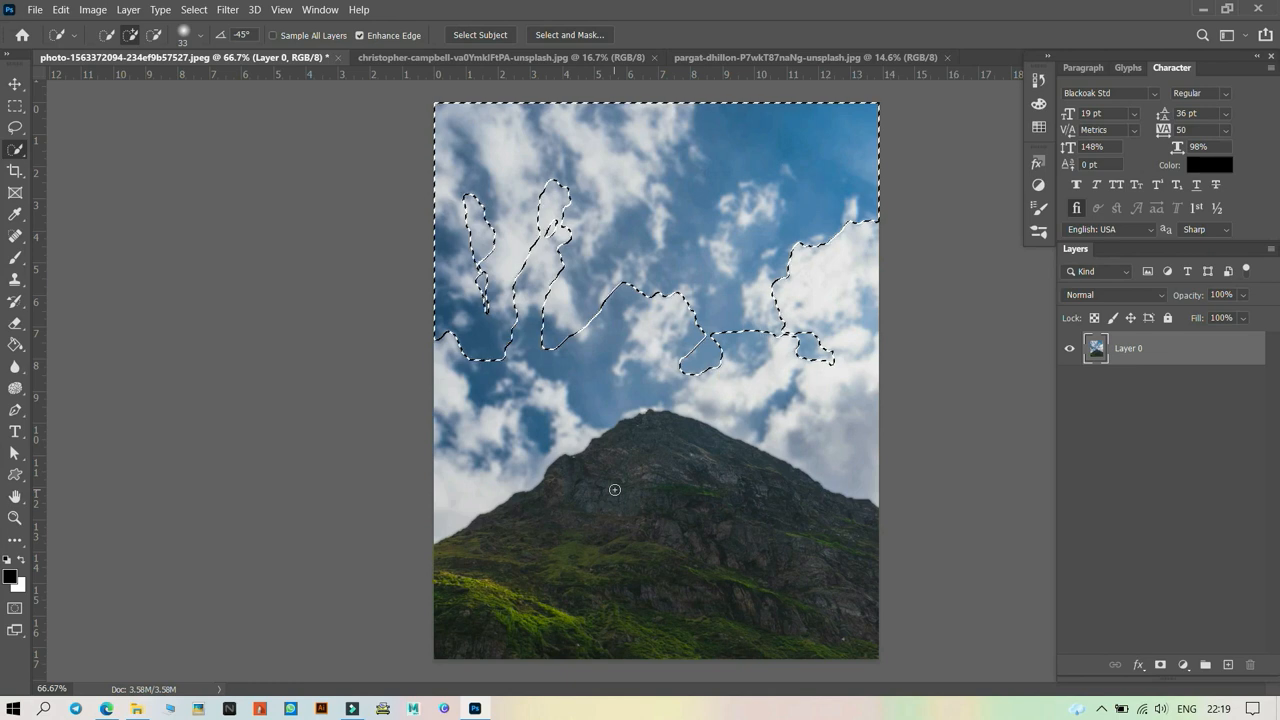
left_click(106, 35)
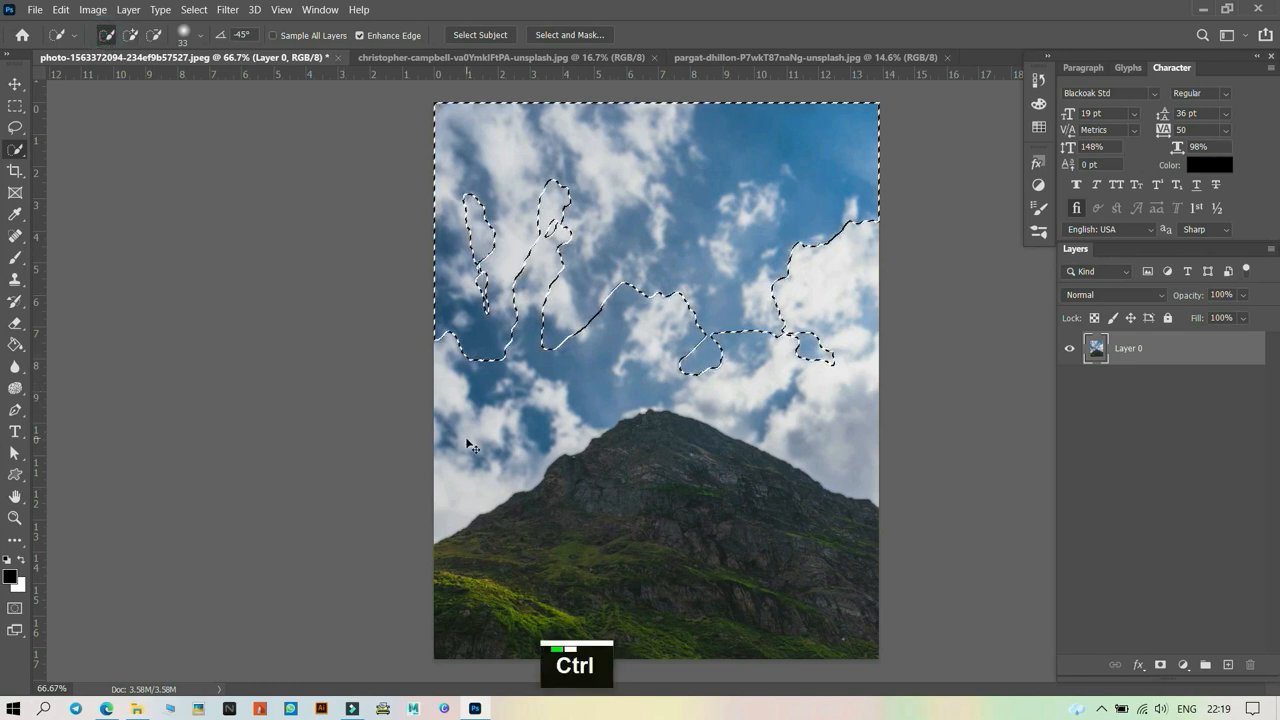
key("ctrl+d")
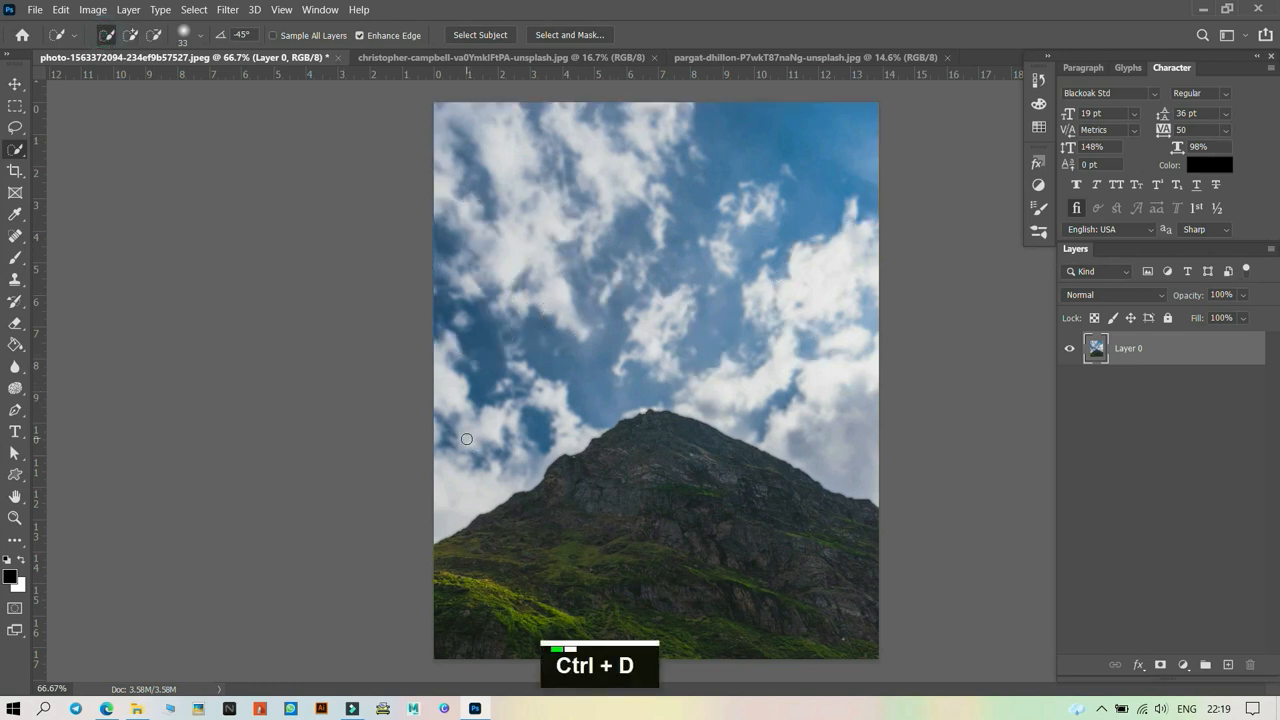
- In New Selection mode, quick-select the blue sky, add the clouds down to the ridge, and subtract the area around the mountain
left_click(107, 36)
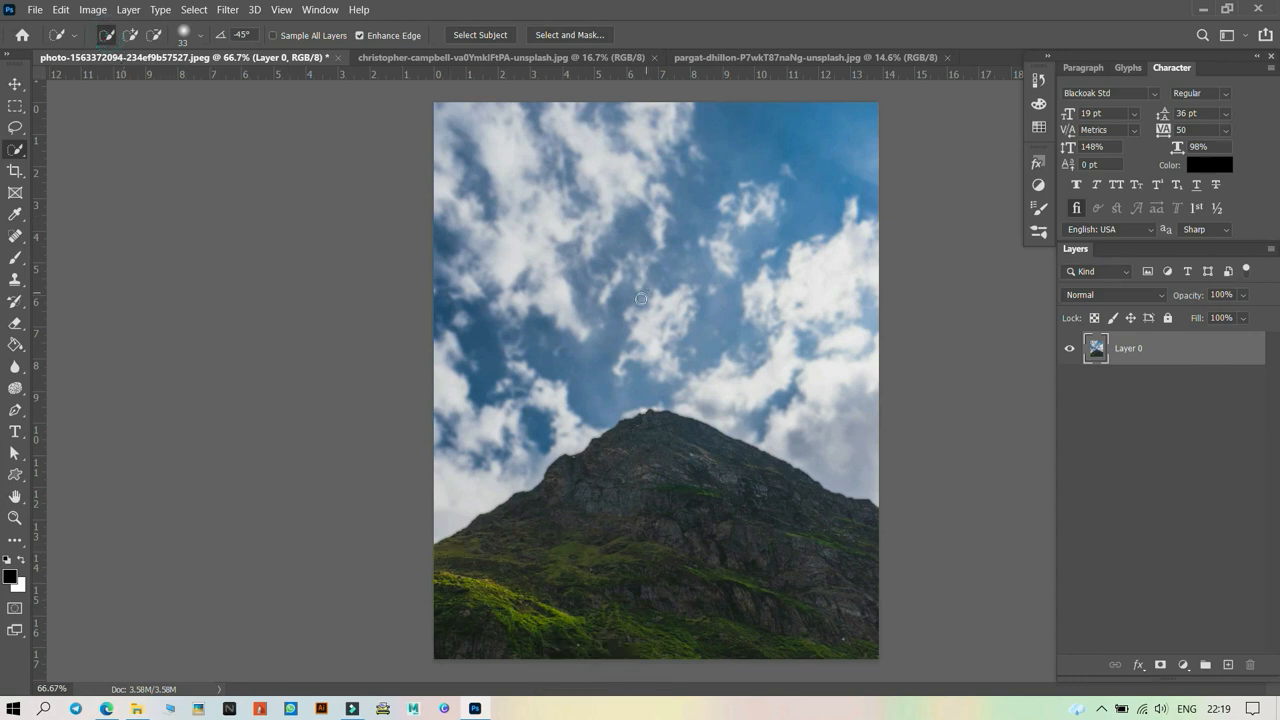
key("shift")
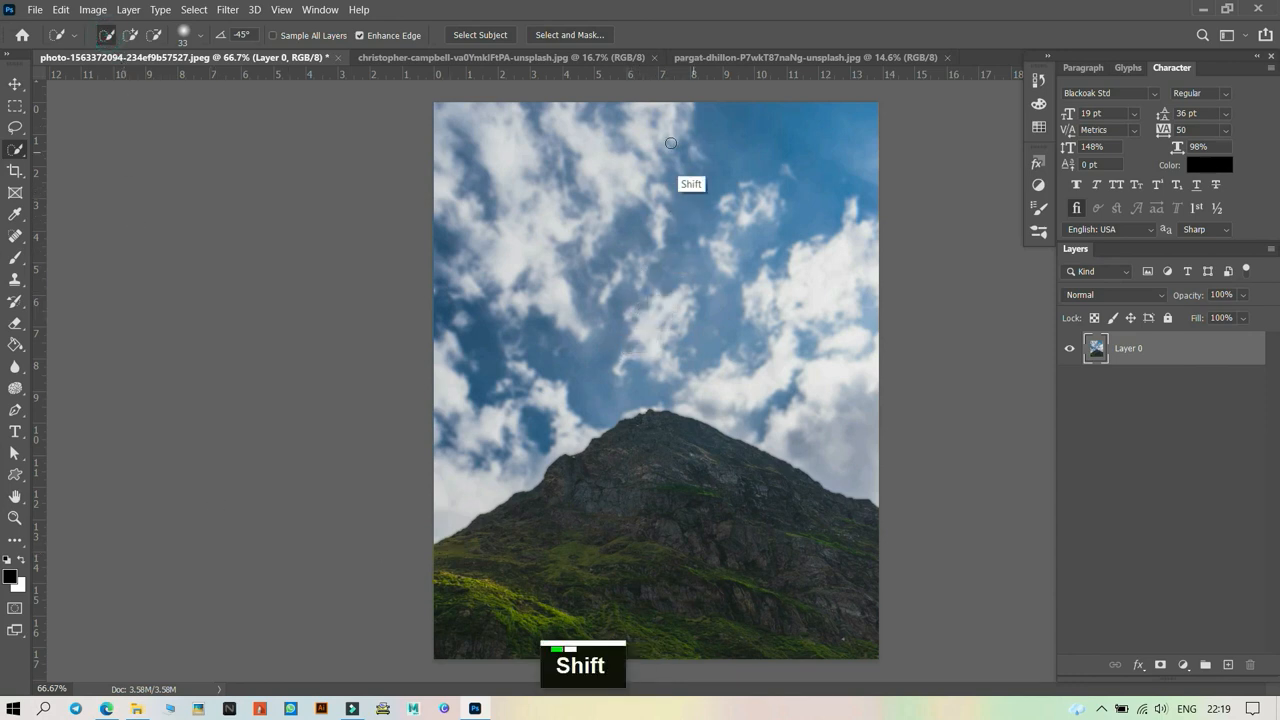
mouse_move(665, 165)
left_mouse_down()
mouse_move(700, 199)
mouse_move(759, 204)
mouse_move(867, 171)
left_mouse_up()
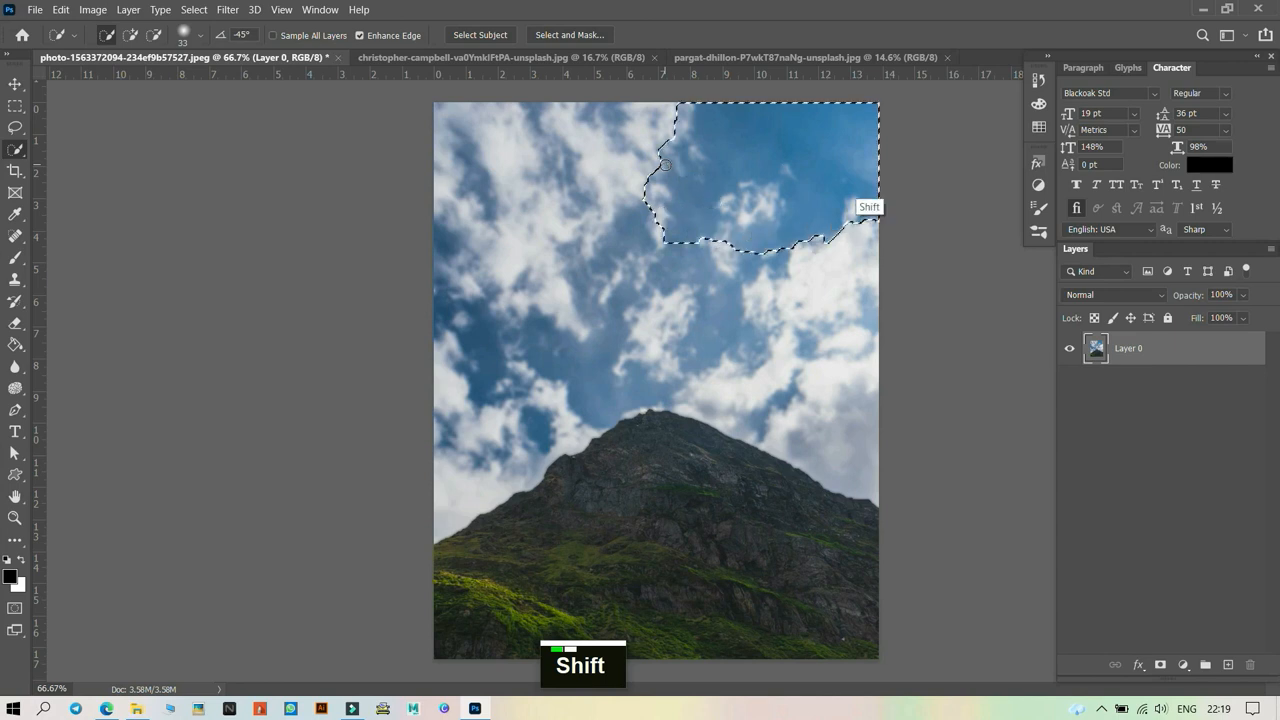
left_click_drag(657, 145, 397, 227)
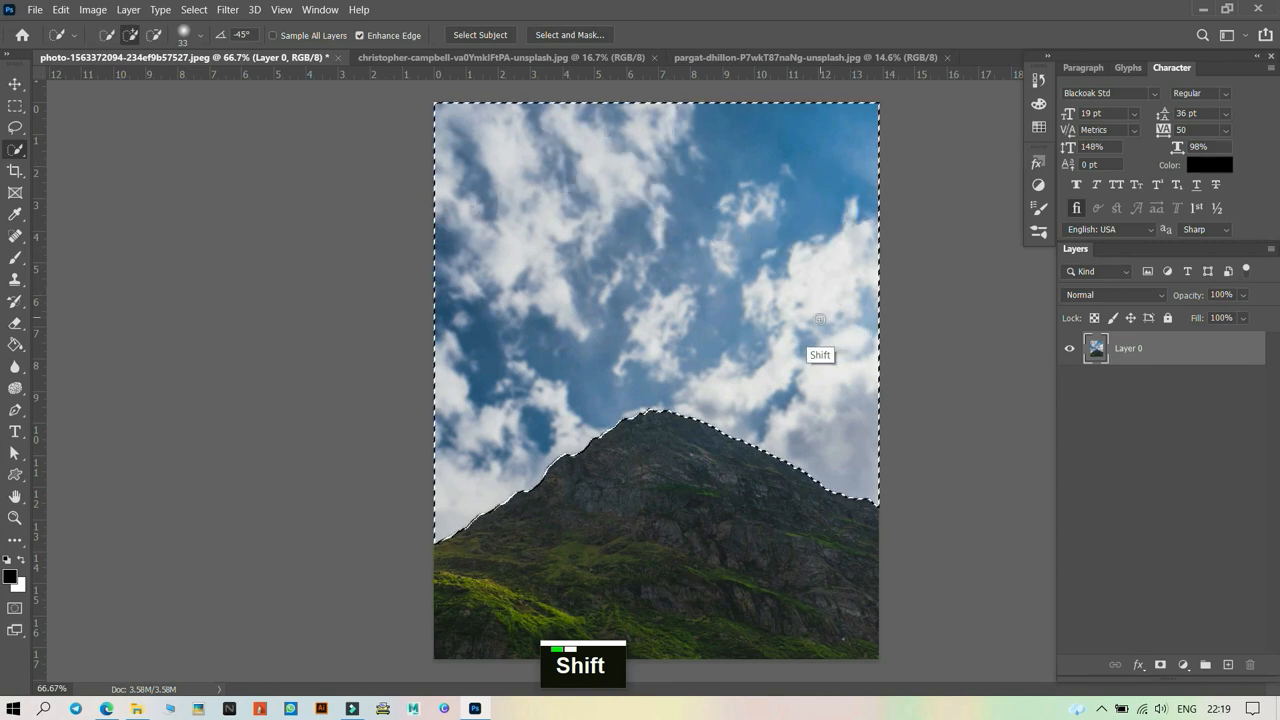
key("alt")
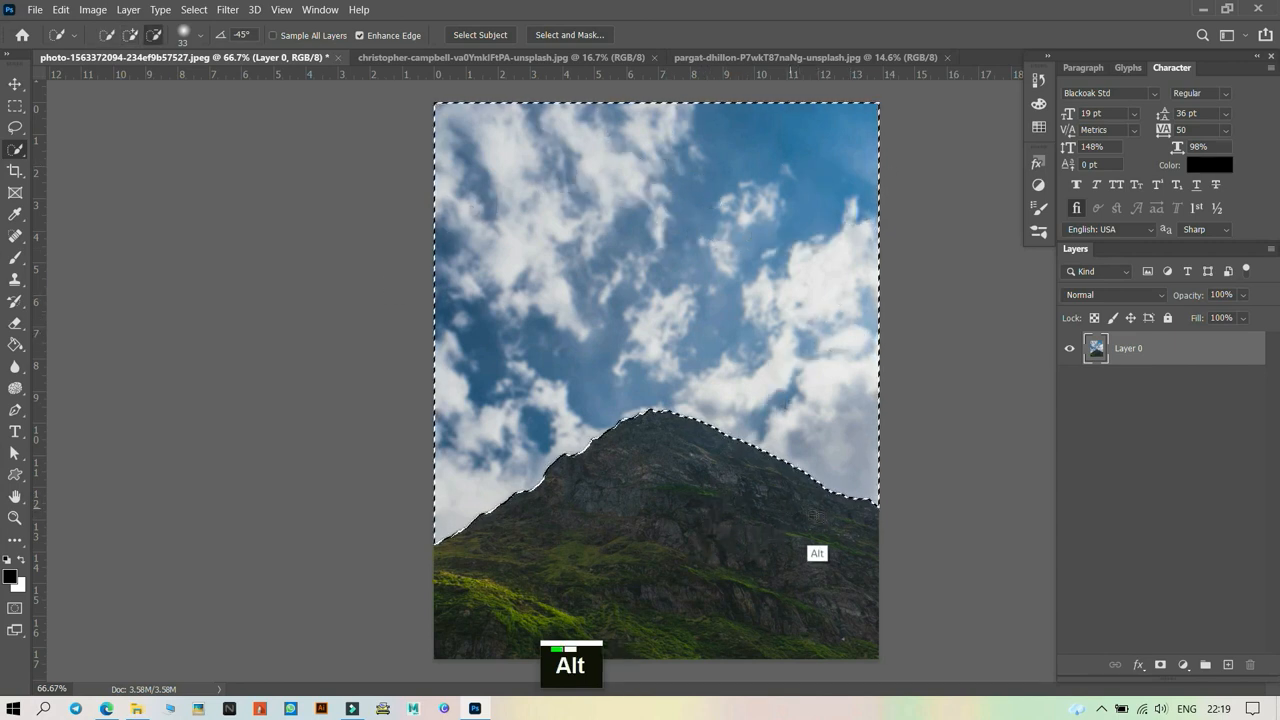
mouse_move(812, 515)
left_mouse_down()
mouse_move(818, 453)
mouse_move(721, 419)
mouse_move(595, 425)
mouse_move(500, 500)
mouse_move(508, 456)
mouse_move(754, 398)
mouse_move(440, 467)
left_mouse_up()
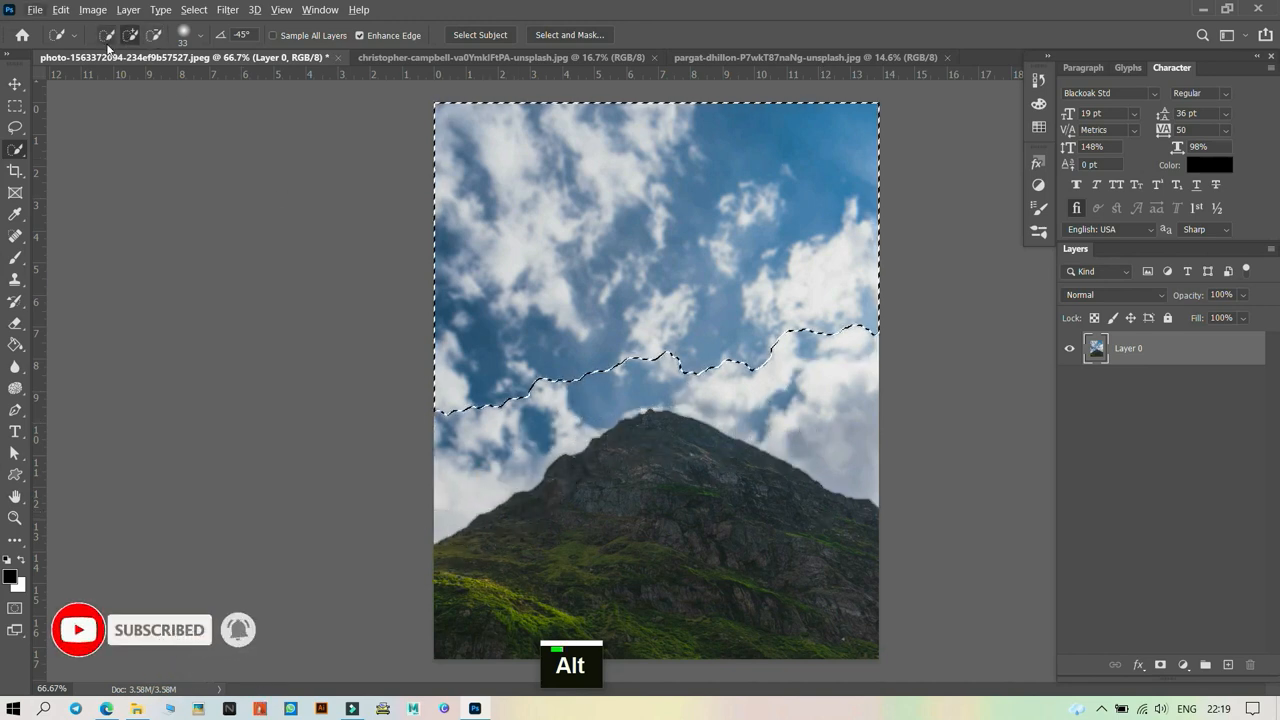
- Add the lower clouds back to the sky selection down to the ridge and refine its edge around the peak
mouse_move(676, 418)
left_mouse_down()
mouse_move(728, 276)
mouse_move(756, 360)
mouse_move(890, 488)
left_mouse_up()
mouse_move(805, 318)
left_mouse_down()
mouse_move(899, 503)
mouse_move(864, 463)
mouse_move(734, 413)
mouse_move(654, 393)
mouse_move(569, 403)
mouse_move(484, 448)
mouse_move(414, 518)
mouse_move(857, 453)
mouse_move(366, 575)
mouse_move(677, 396)
mouse_move(577, 430)
mouse_move(676, 425)
mouse_move(872, 538)
mouse_move(779, 432)
mouse_move(713, 421)
mouse_move(809, 413)
mouse_move(765, 428)
mouse_move(759, 456)
mouse_move(654, 423)
mouse_move(590, 437)
left_mouse_up()
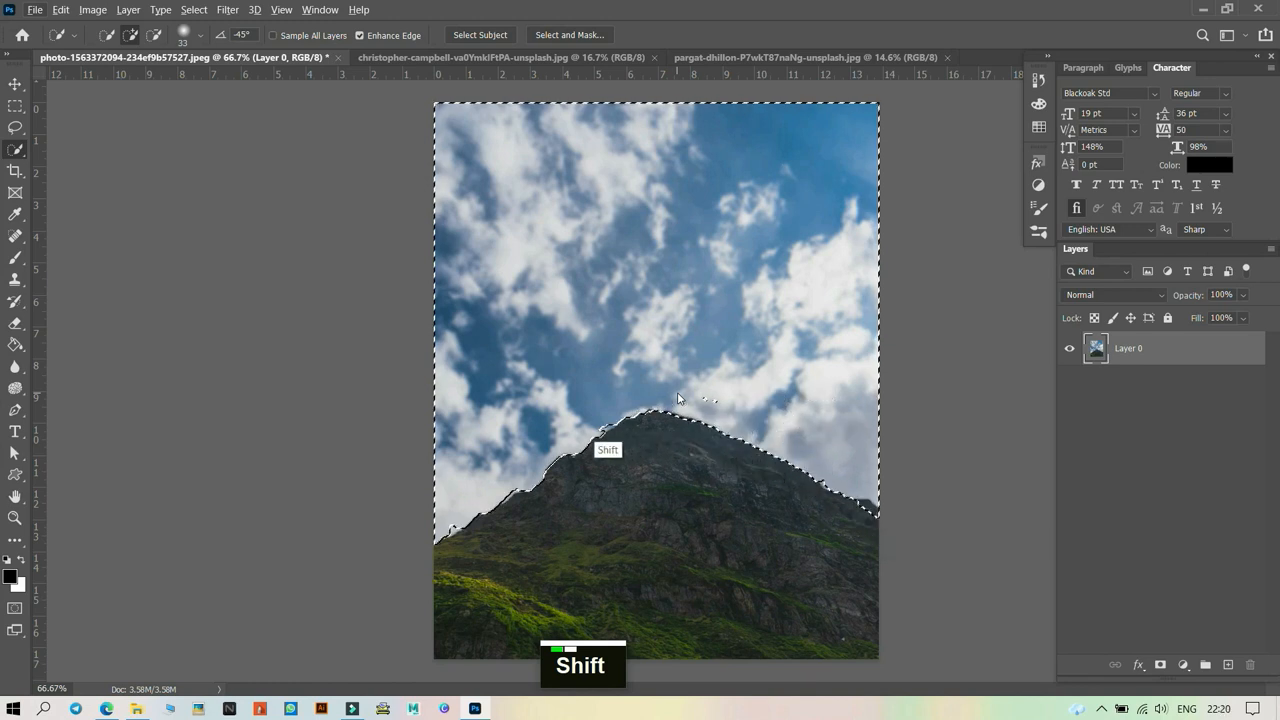
mouse_move(677, 398)
left_mouse_down()
mouse_move(485, 535)
mouse_move(713, 395)
mouse_move(672, 445)
left_mouse_up()
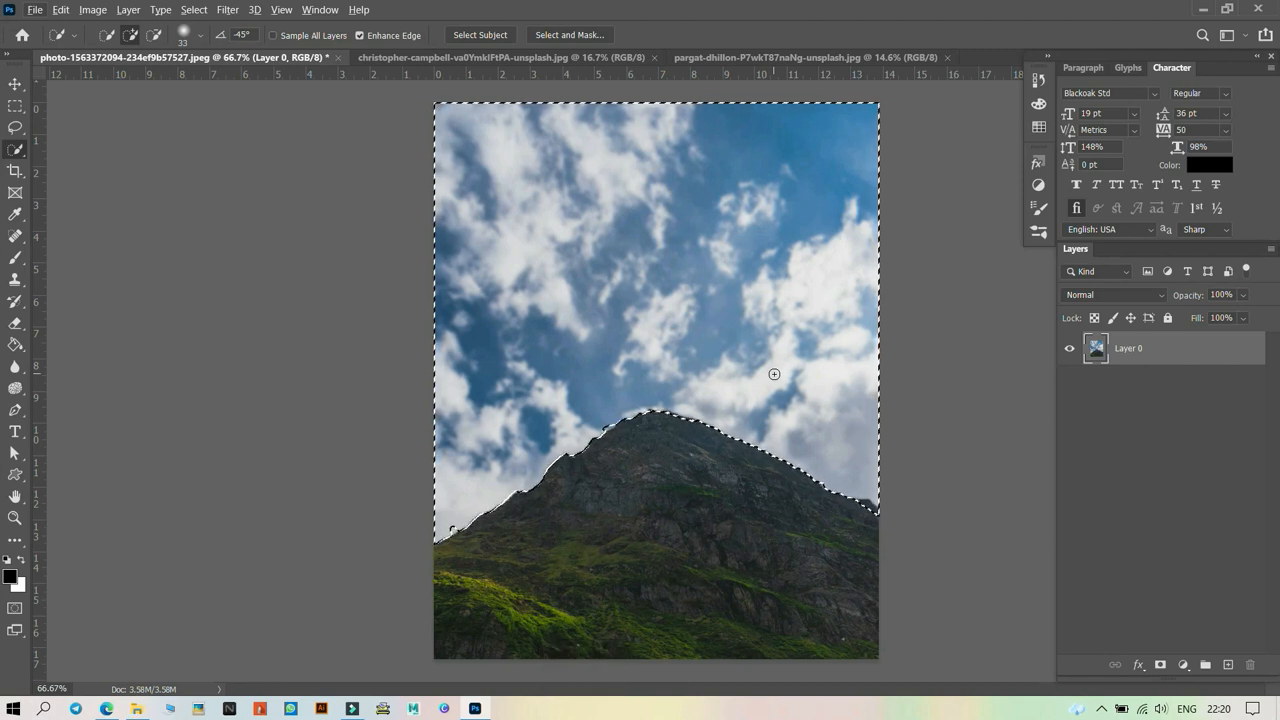
- Turn the sky selection into a layer mask on Layer 0, undo the mask and clear the selection
left_click(1161, 665)
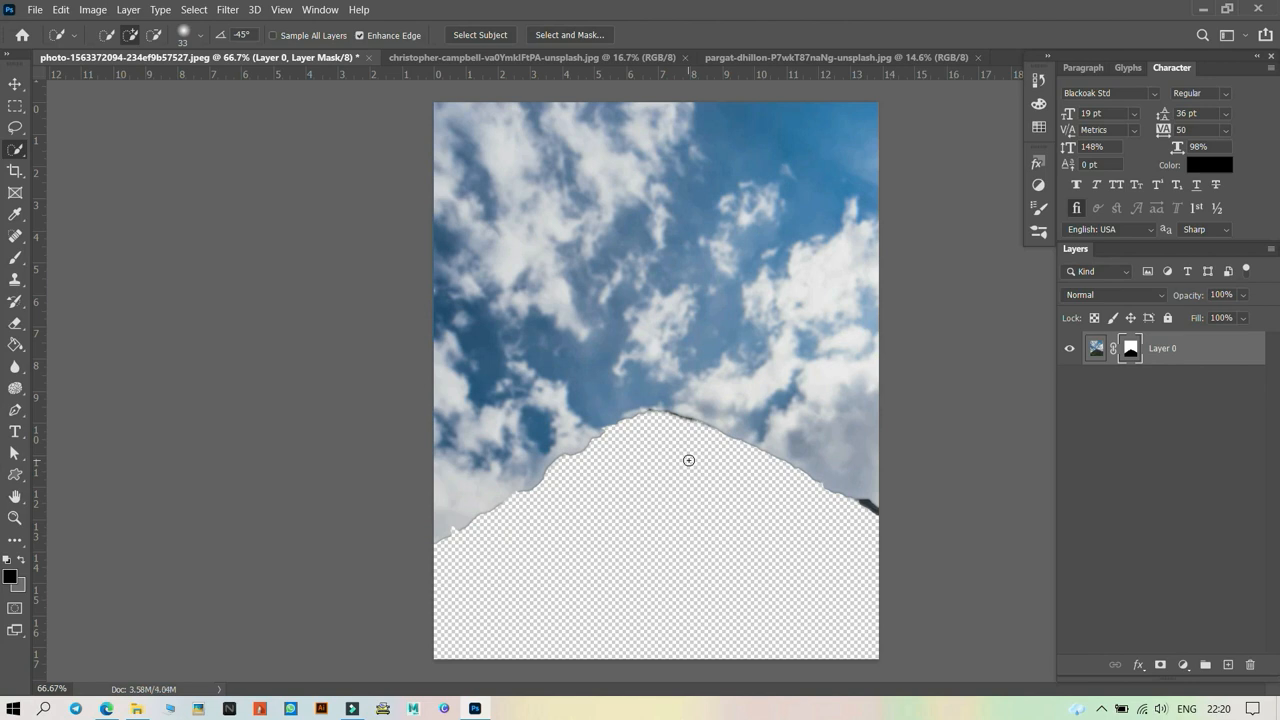
key("ctrl+z")
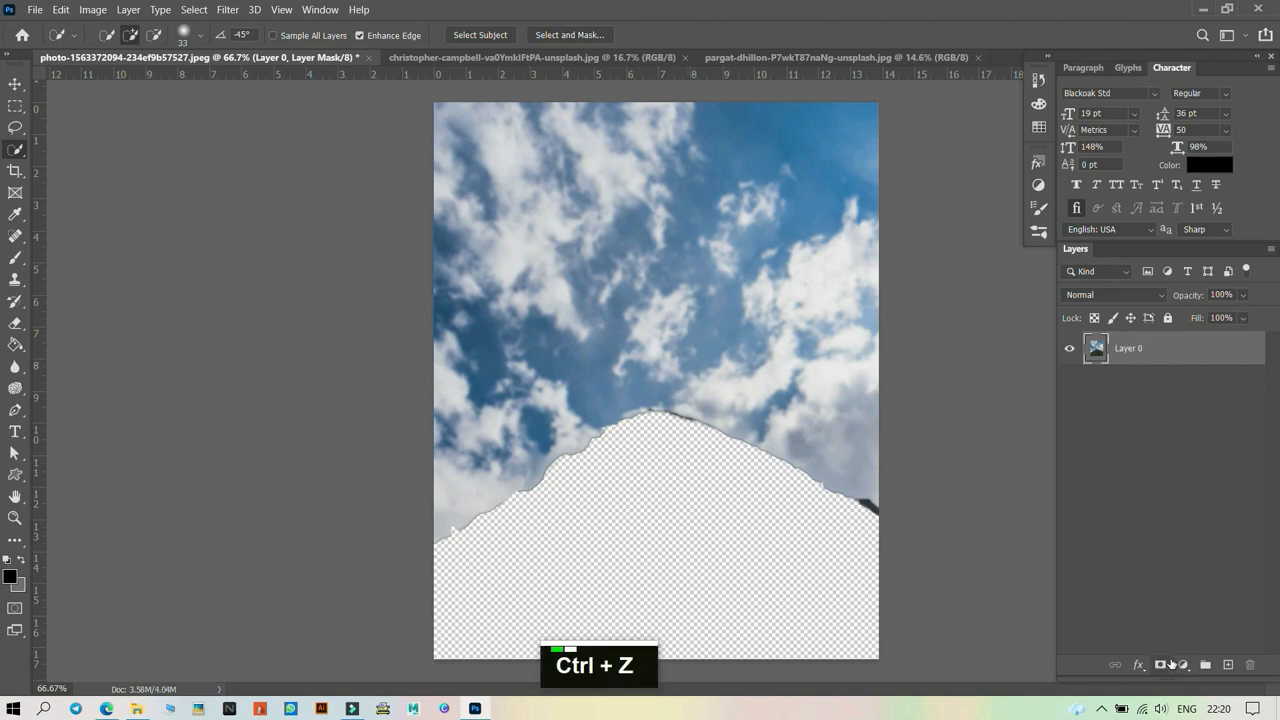
key("ctrl+d")
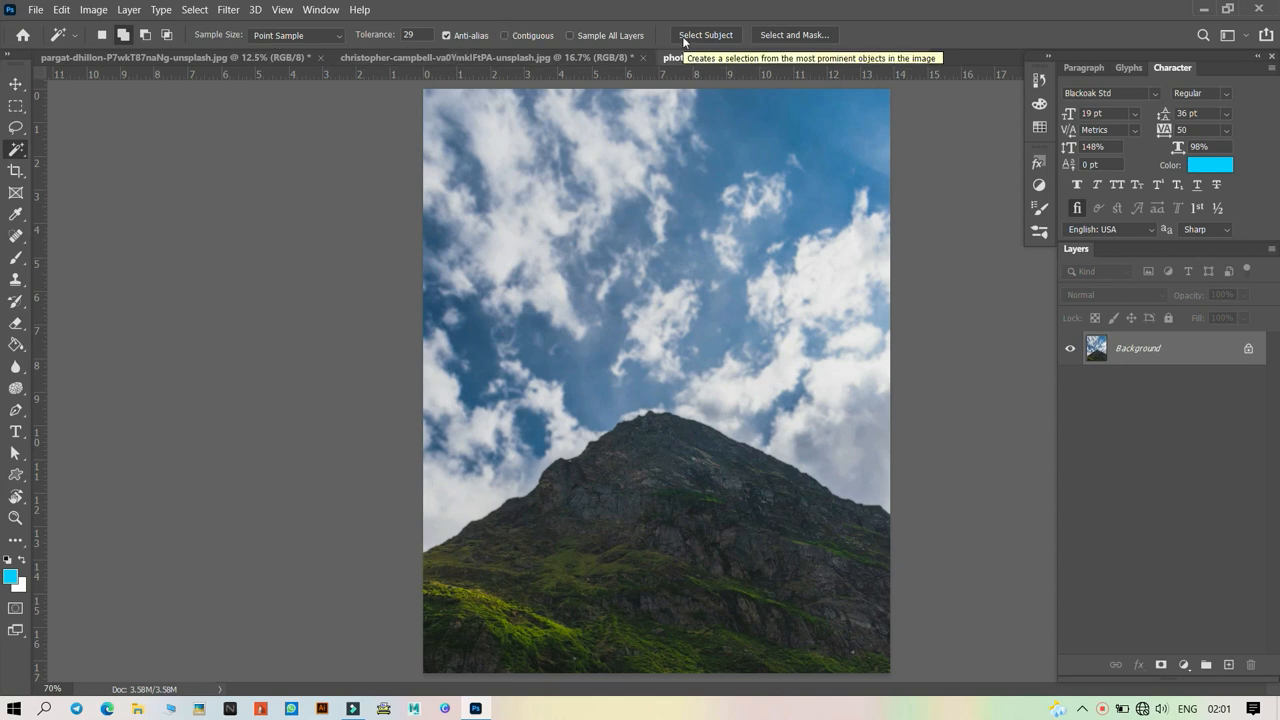
- Try to select the mountain photo's main subject automatically with Select Subject while the Magic Wand tool is active
right_click(16, 150)
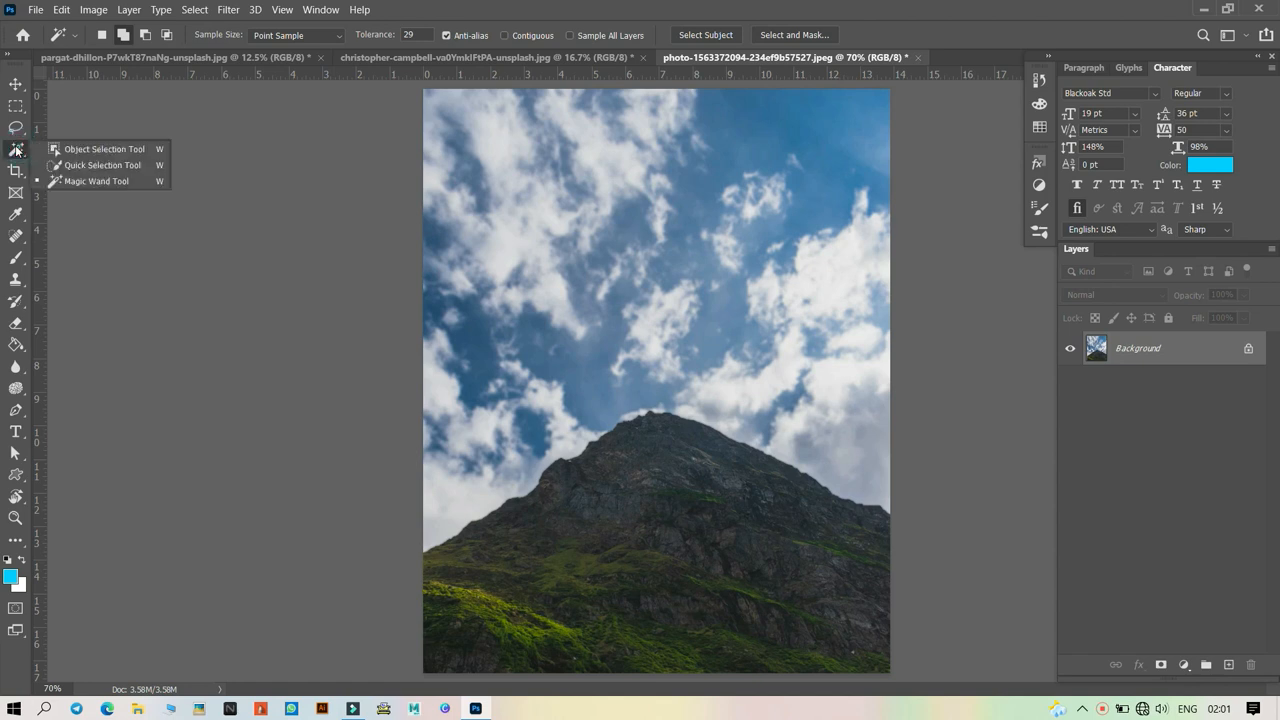
left_click(362, 154)
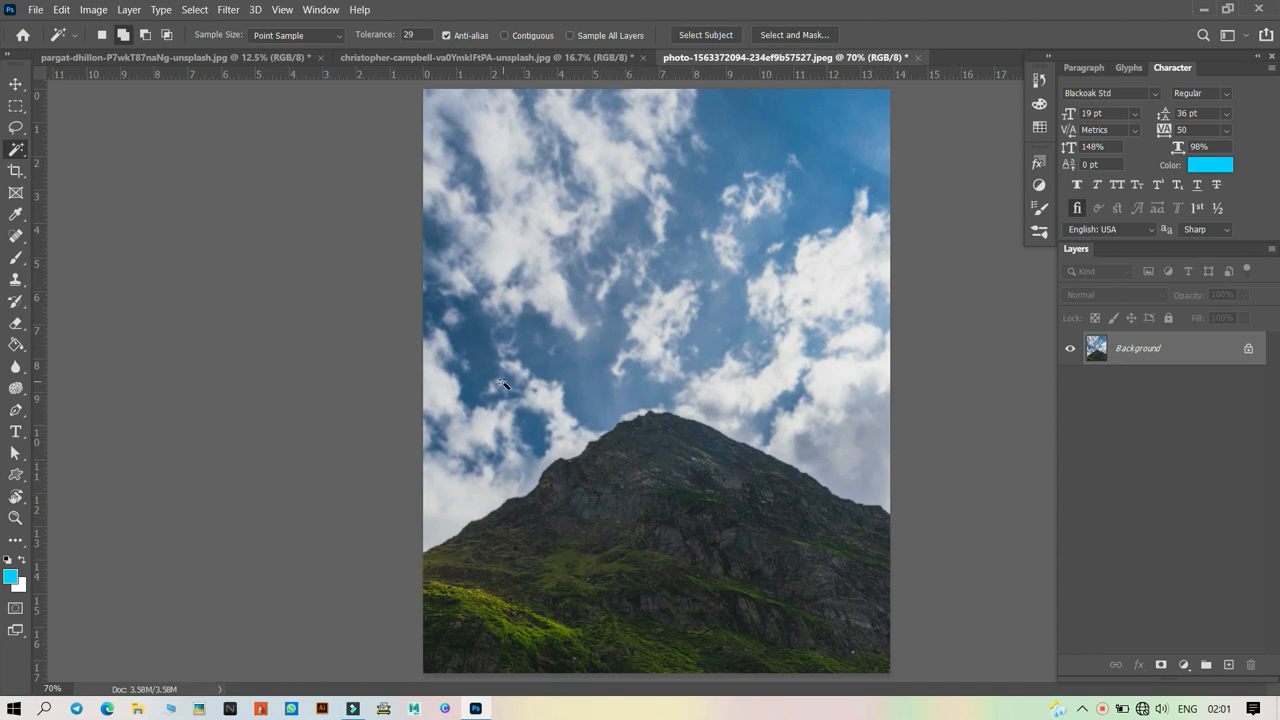
left_click(714, 36)
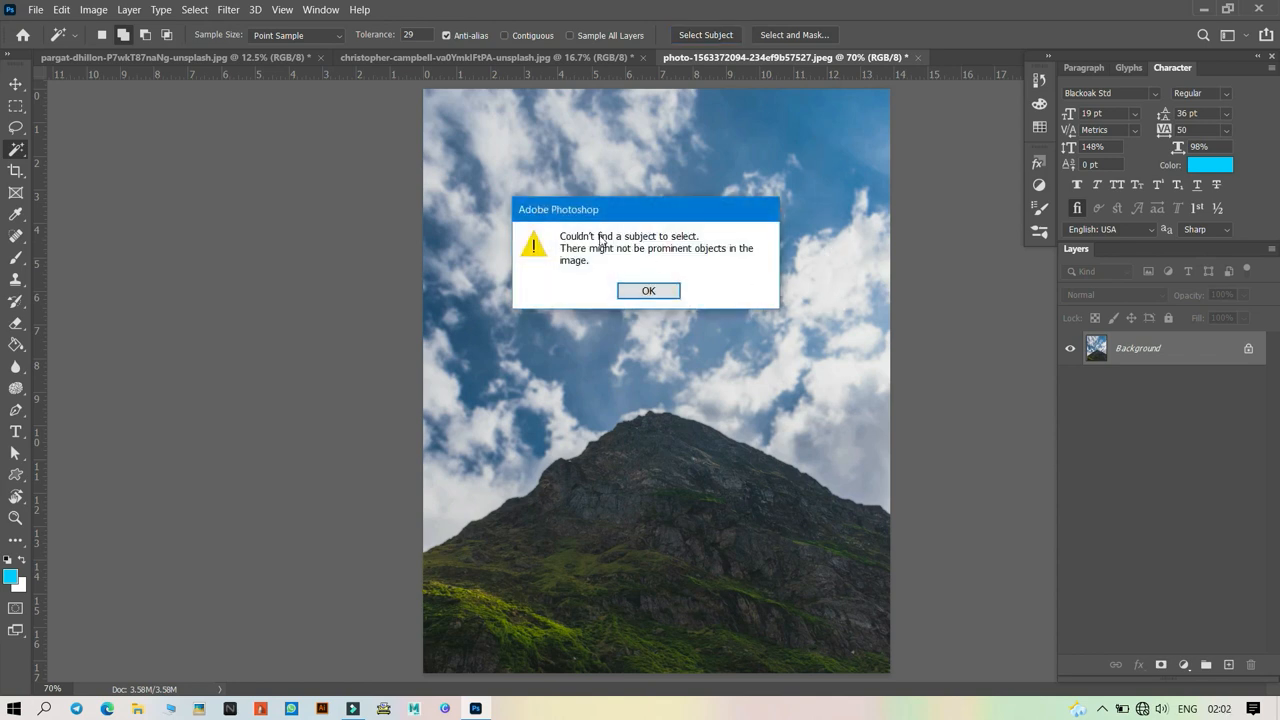
left_click(666, 290)
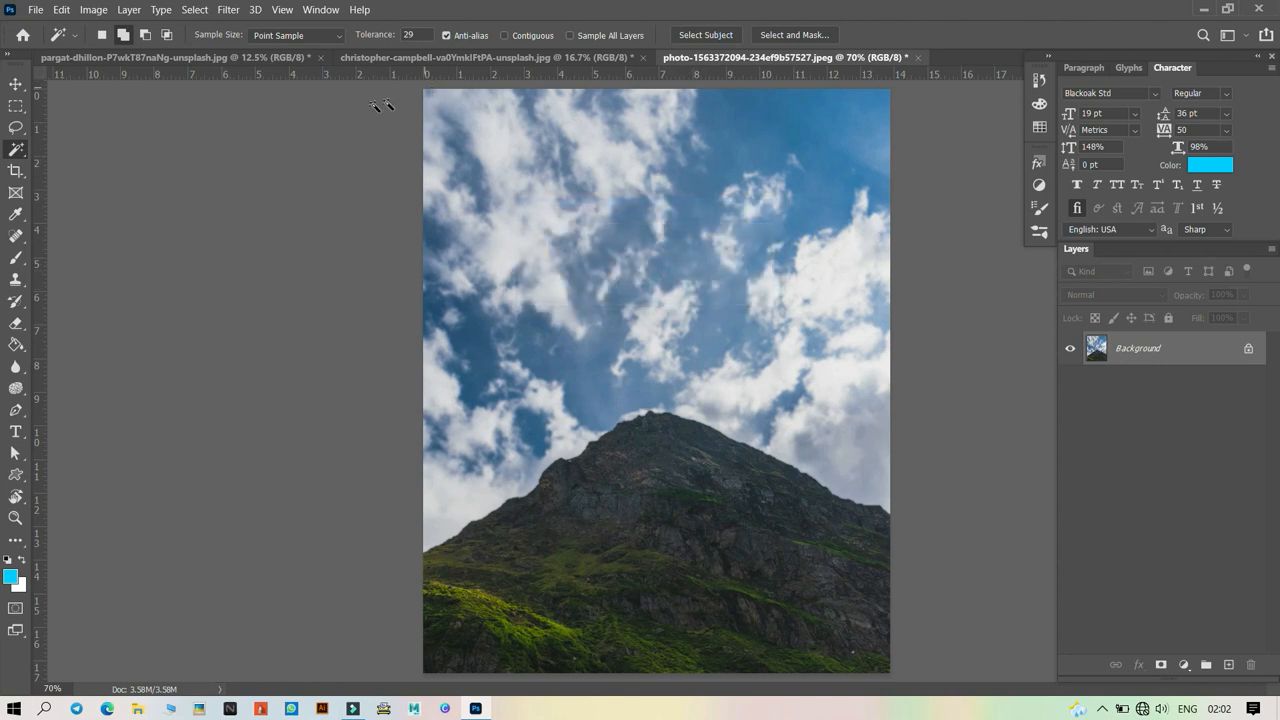
- In the portrait of the woman in the green jacket, run Select Subject and turn the selection into a layer mask
left_click(295, 58)
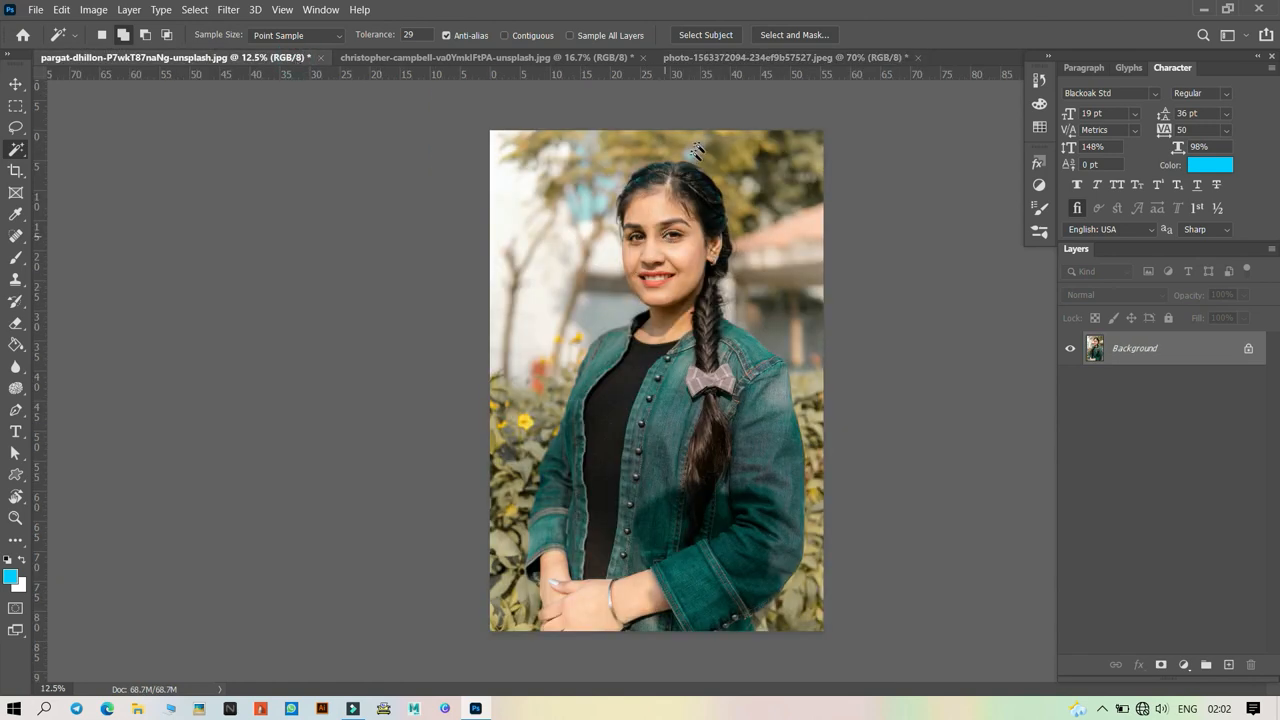
left_click(703, 36)
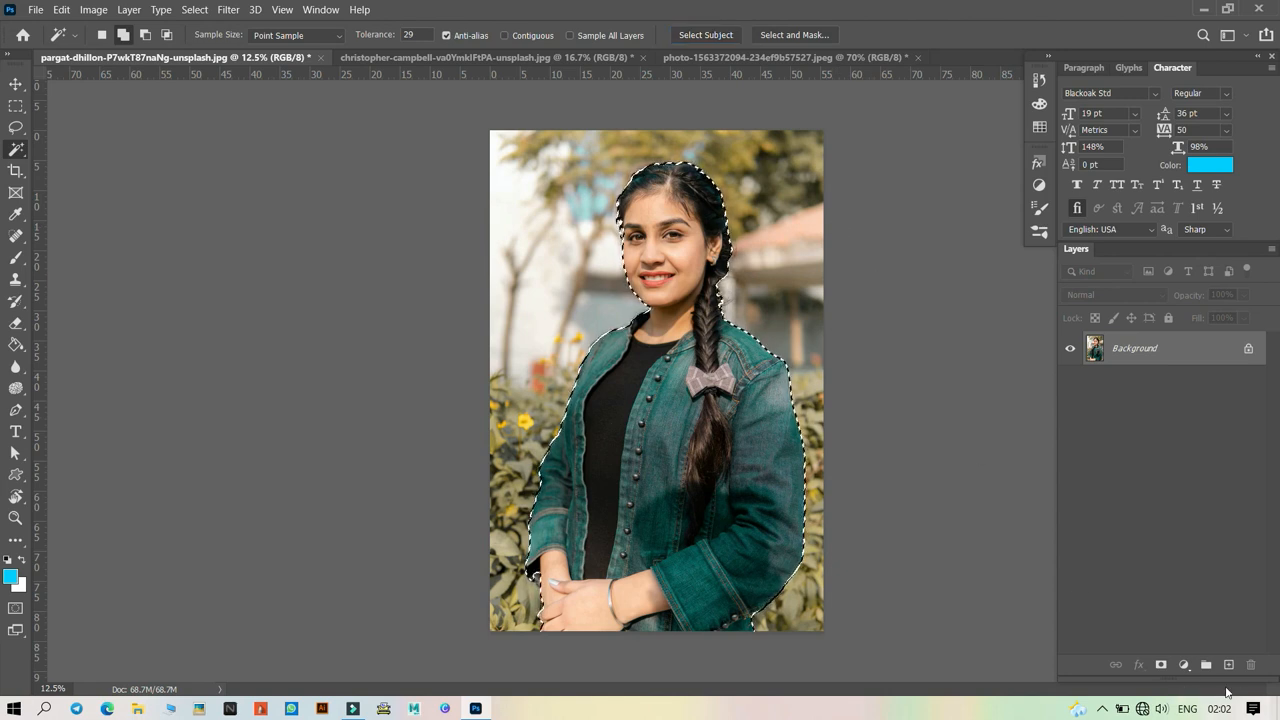
left_click(1160, 665)
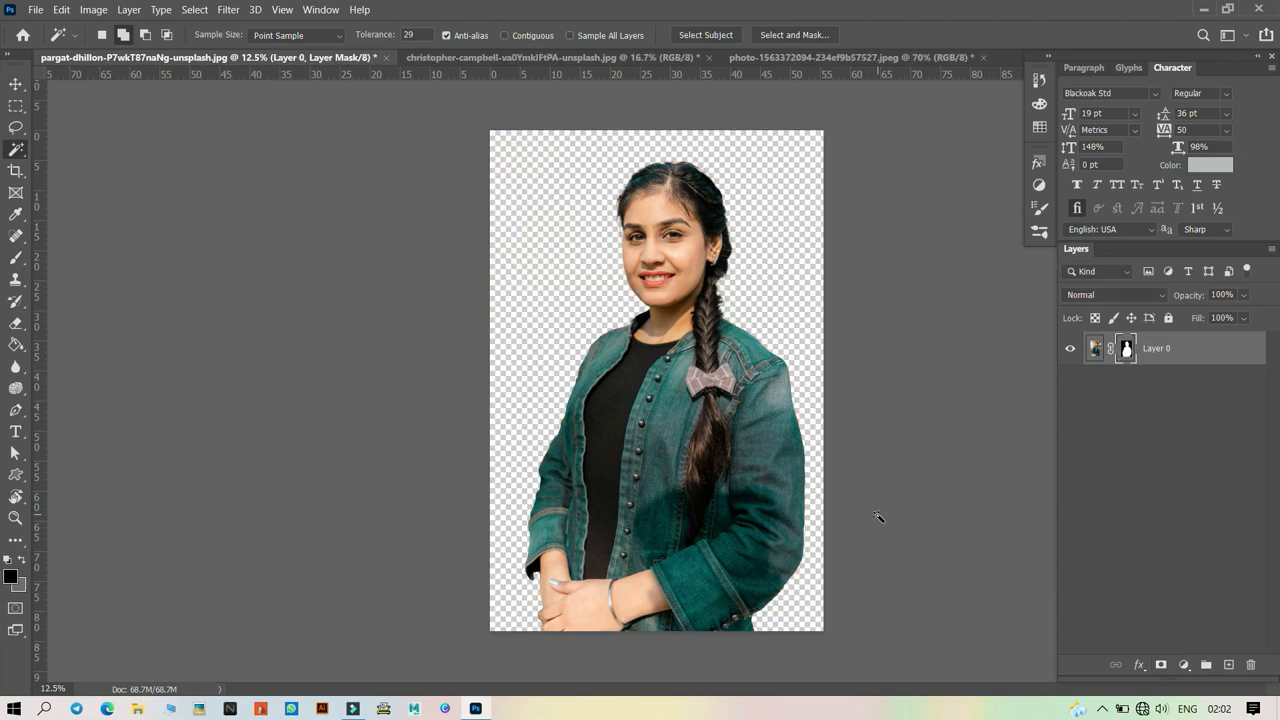
- Examine the cutout's edges around the woman's head and braid, undo the layer mask and clear the selection
key("ctrl+plus")
key("ctrl+plus")
key("ctrl+plus")
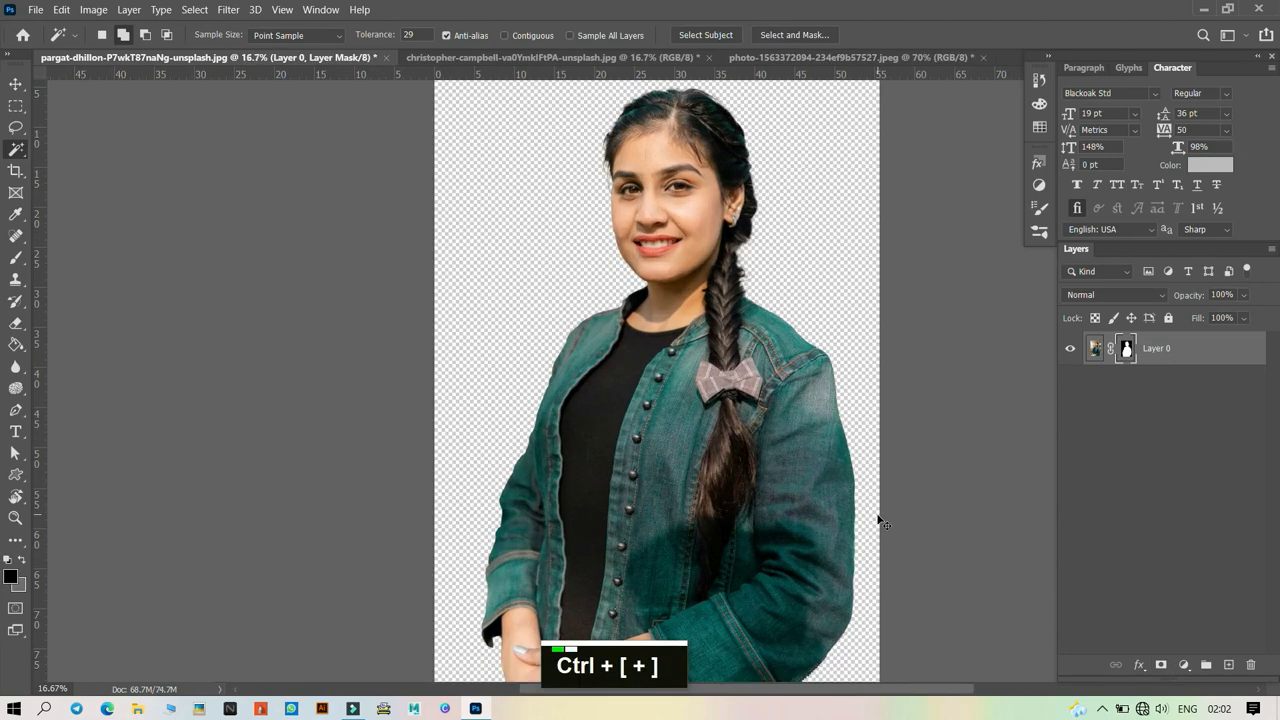
scroll(878, 517, "up", 6)
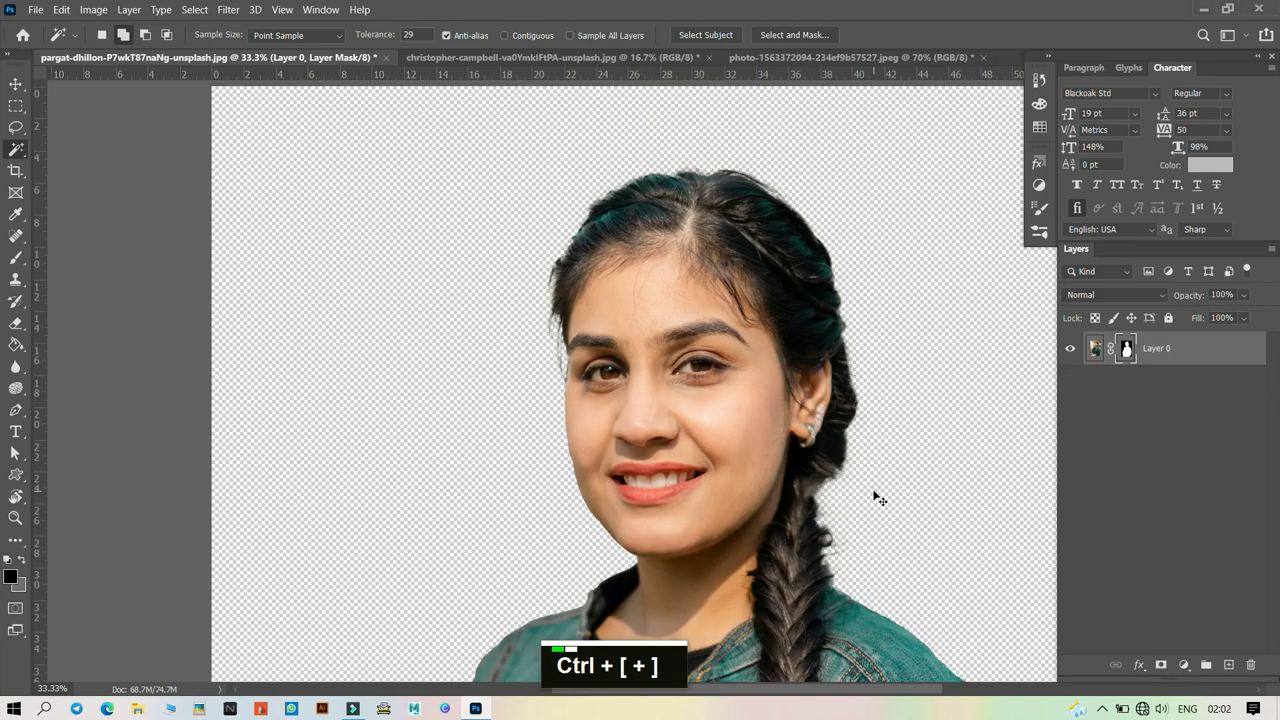
key("ctrl+minus")
key("ctrl+minus")
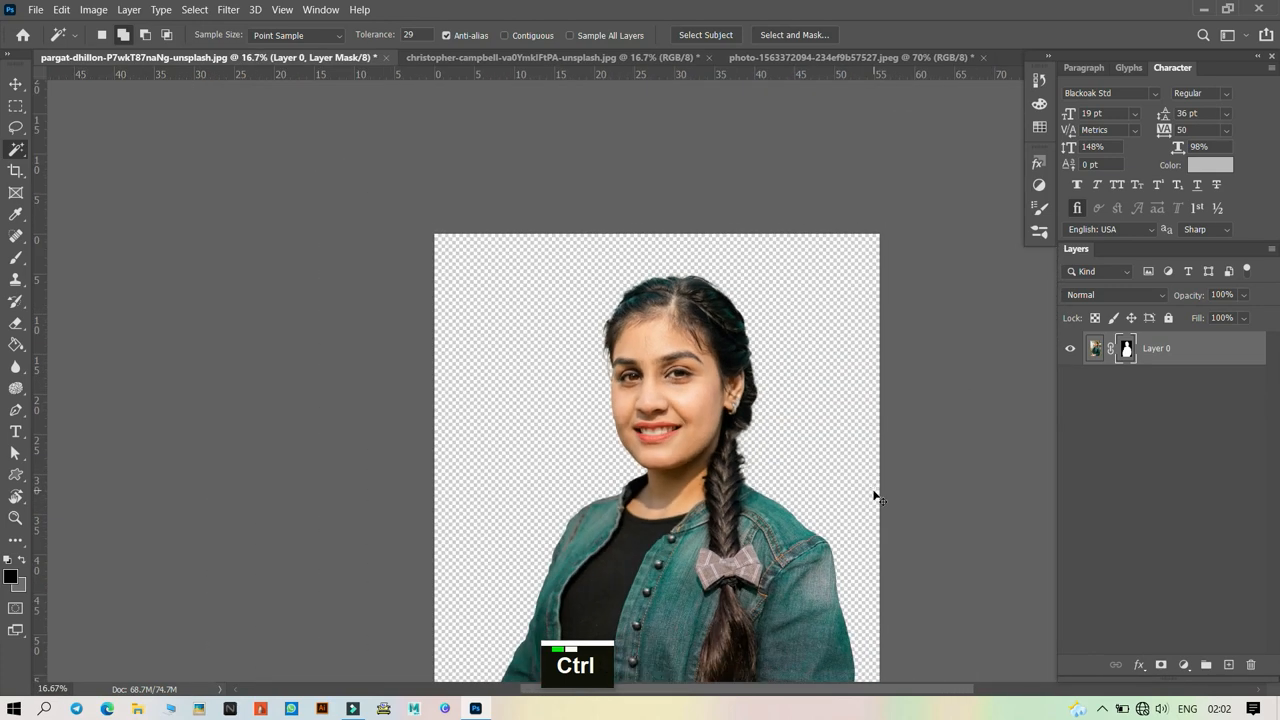
key("ctrl+0")
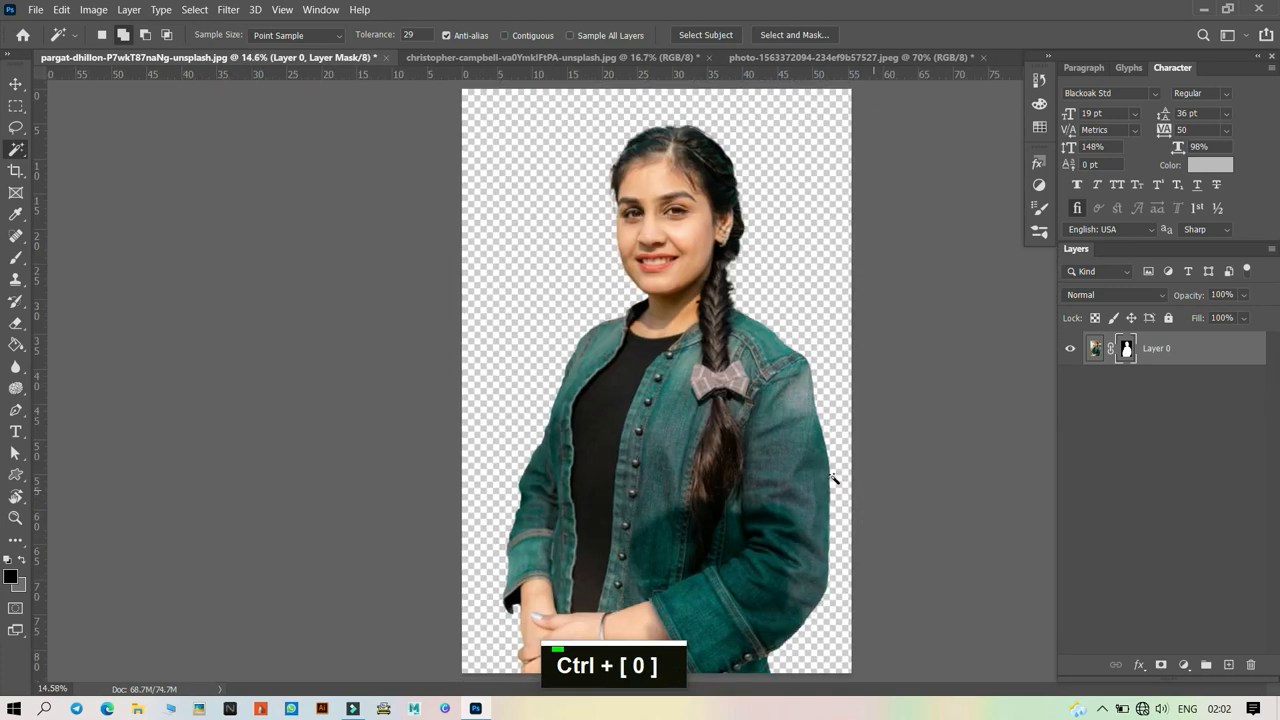
key("ctrl+z")
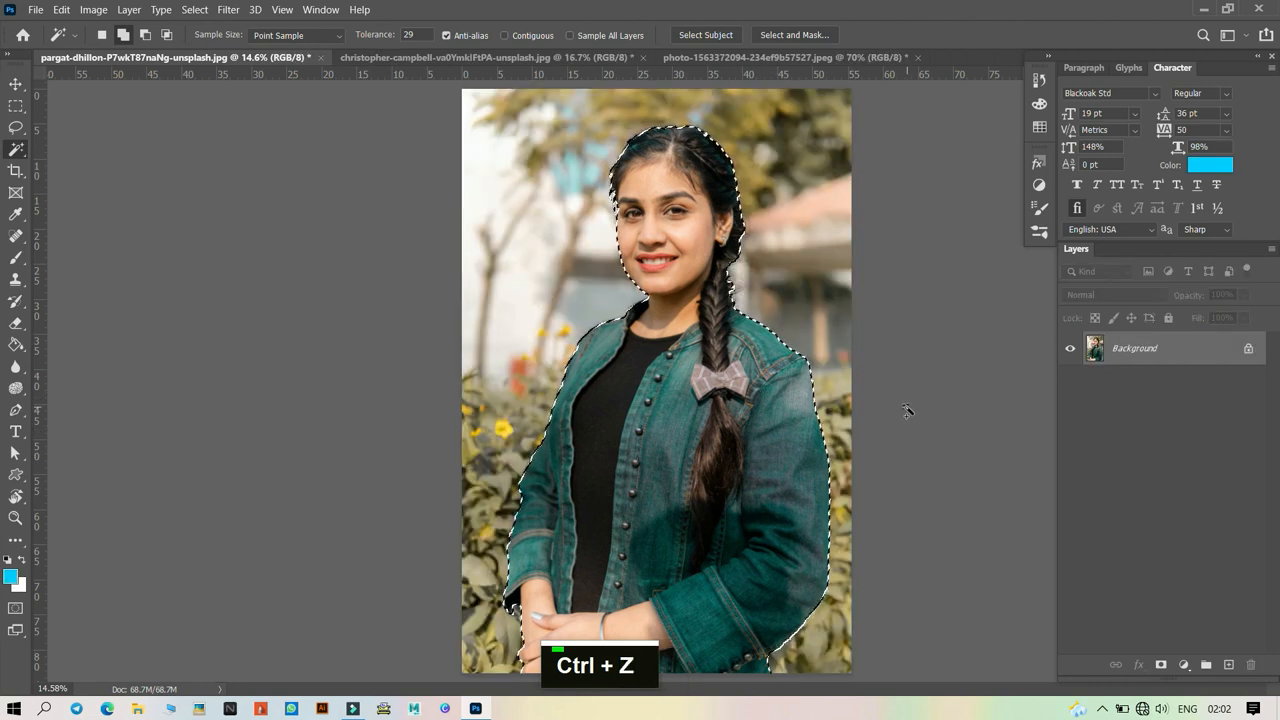
key("ctrl+d")
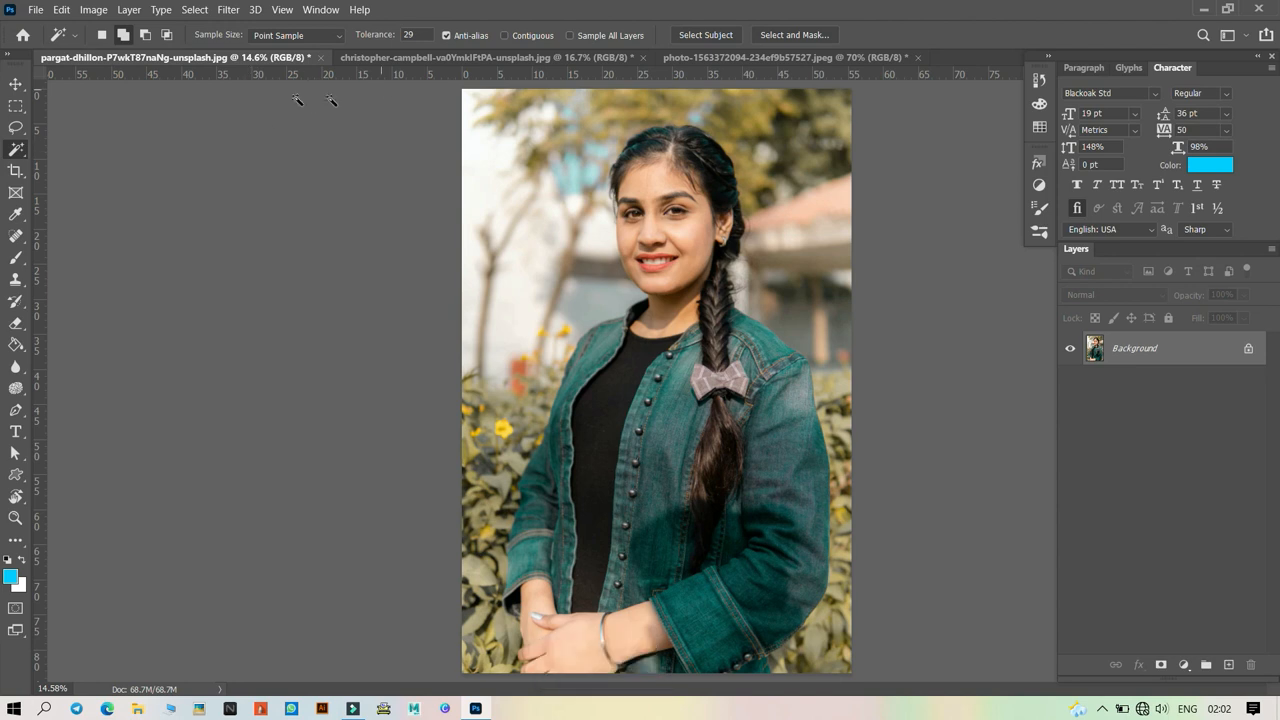
- In the beach photo, use Select Subject with the Quick Selection tool active and mask out the background around the woman
left_click(400, 57)
right_click(17, 149)
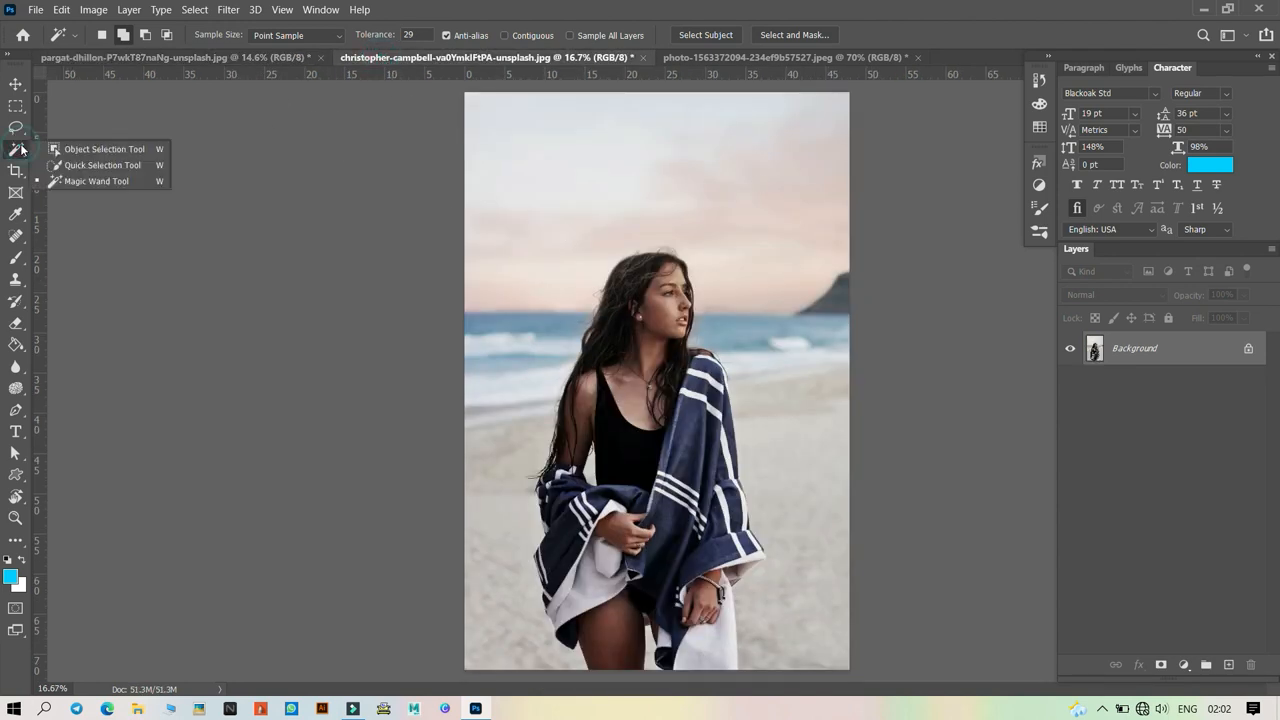
left_click(100, 165)
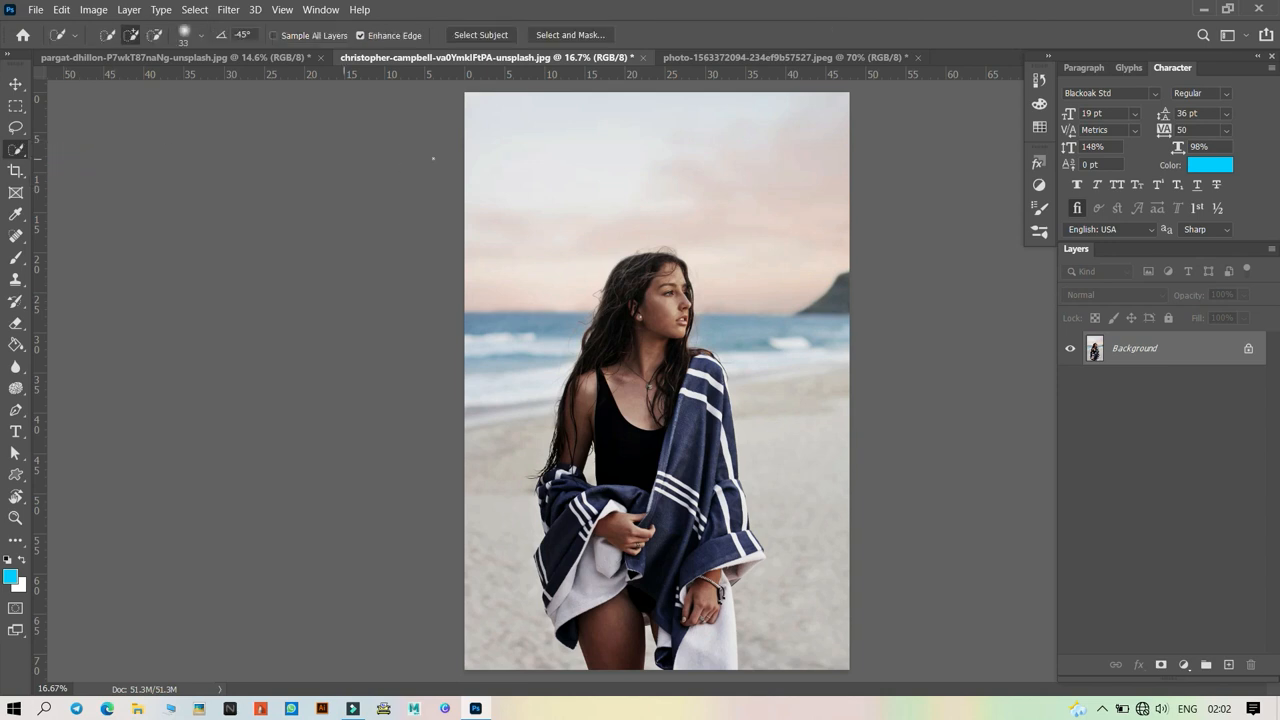
left_click(479, 35)
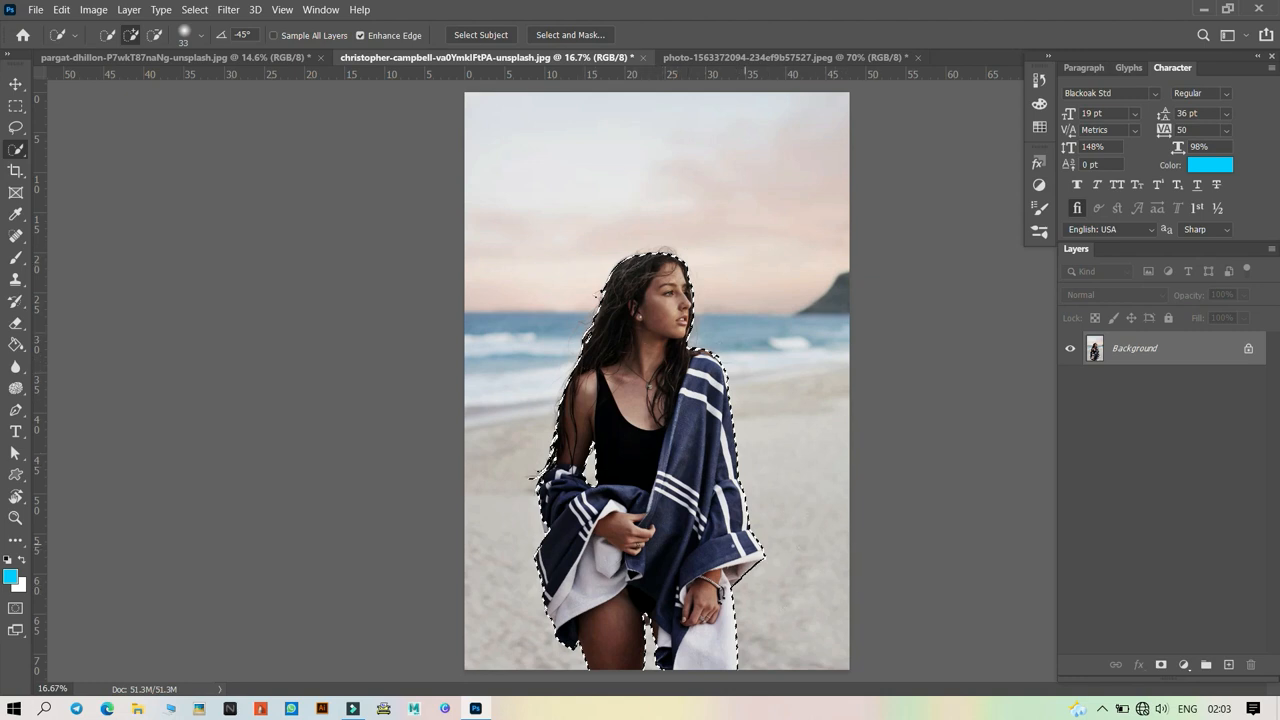
left_click(1160, 664)
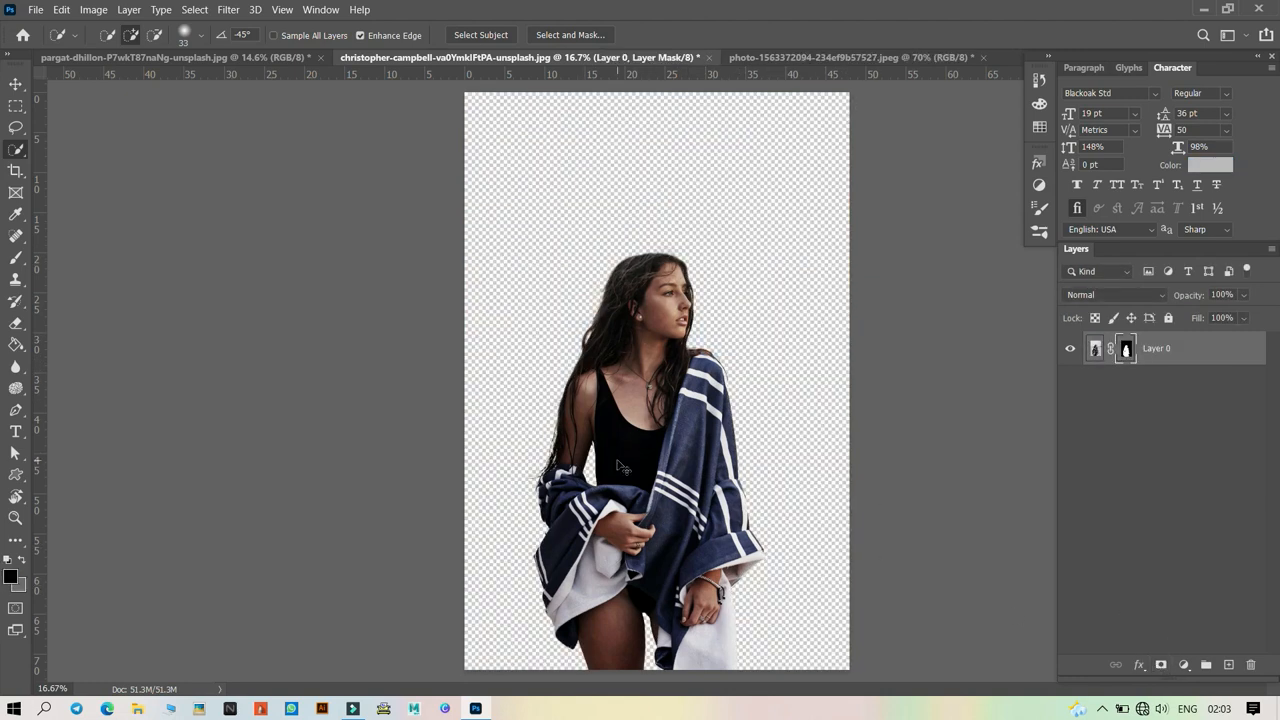
- Examine the masked woman's edges along the hair strands, shoulders and striped towel
key("ctrl+plus")
key("ctrl+plus")
key("ctrl+plus")
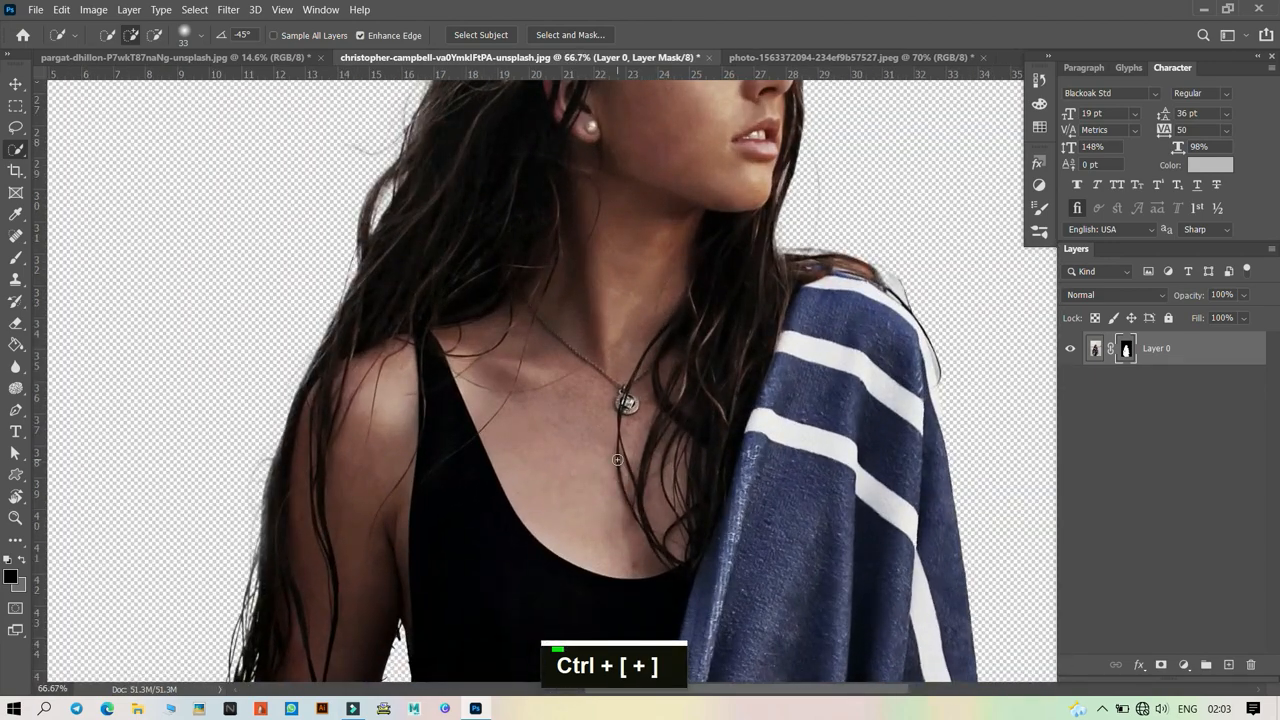
key("ctrl+plus")
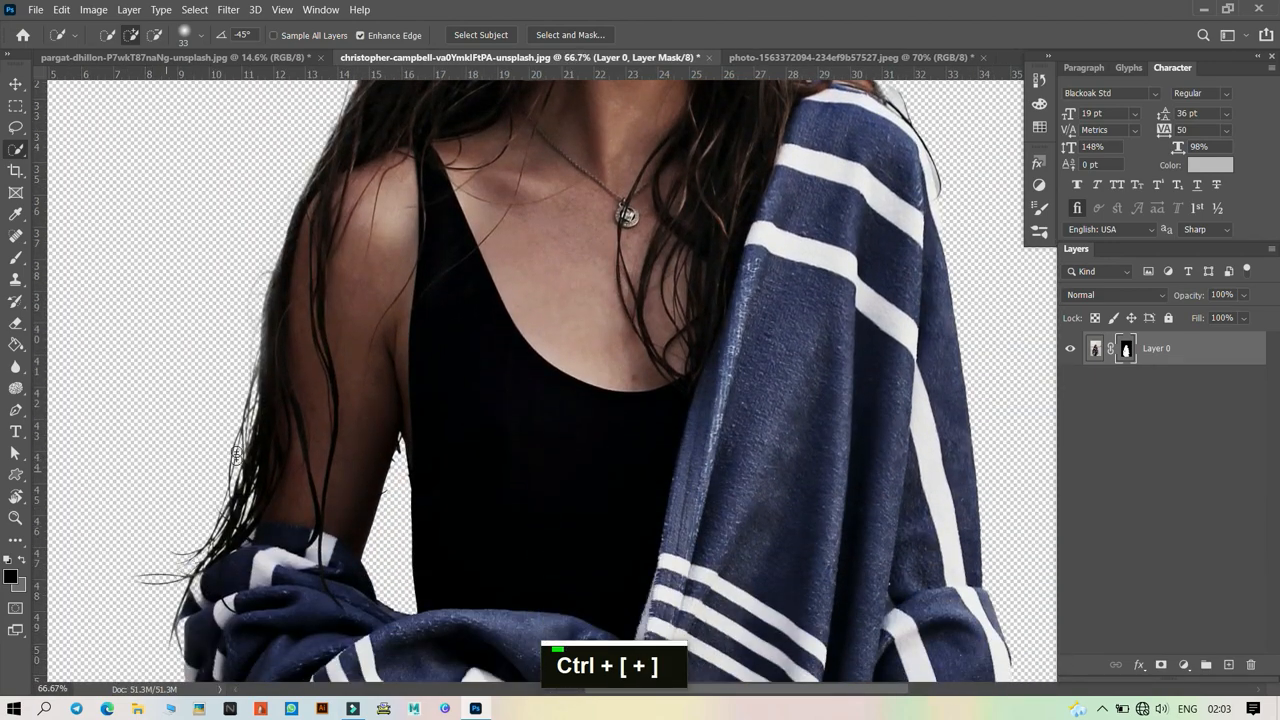
scroll(820, 330, "up", 2)
scroll(820, 330, "up", 10)
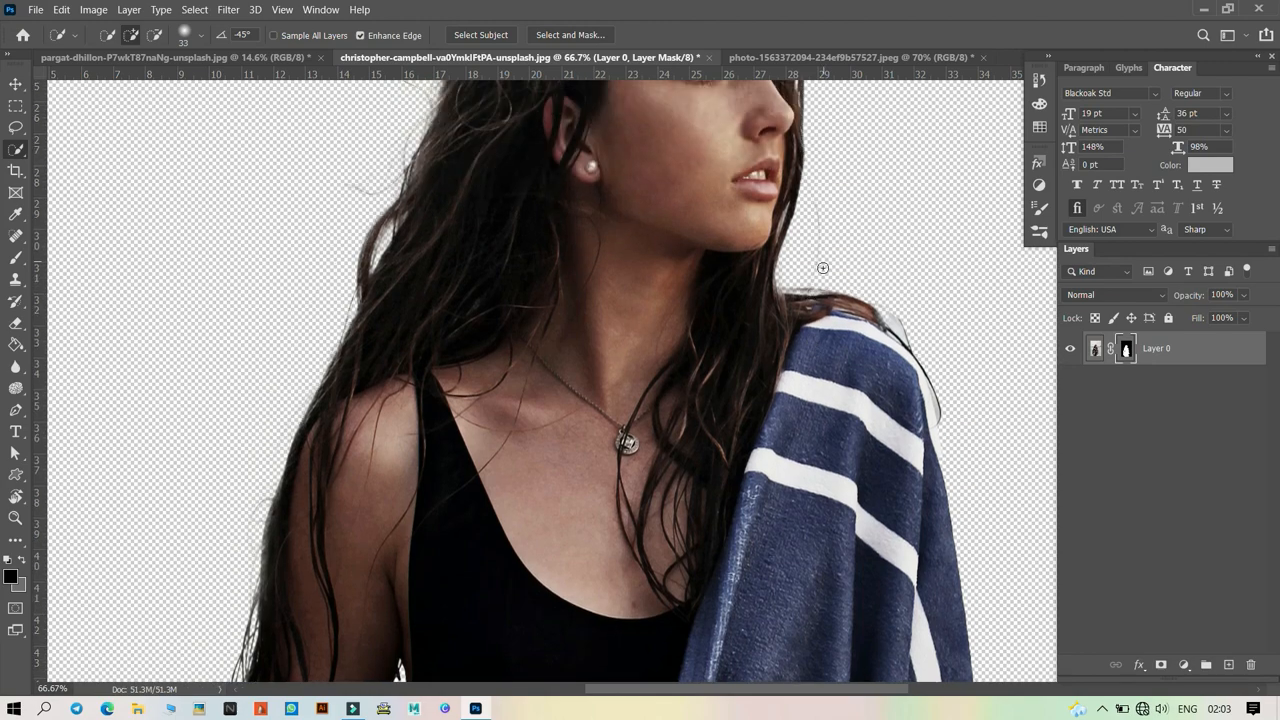
scroll(822, 264, "up", 3)
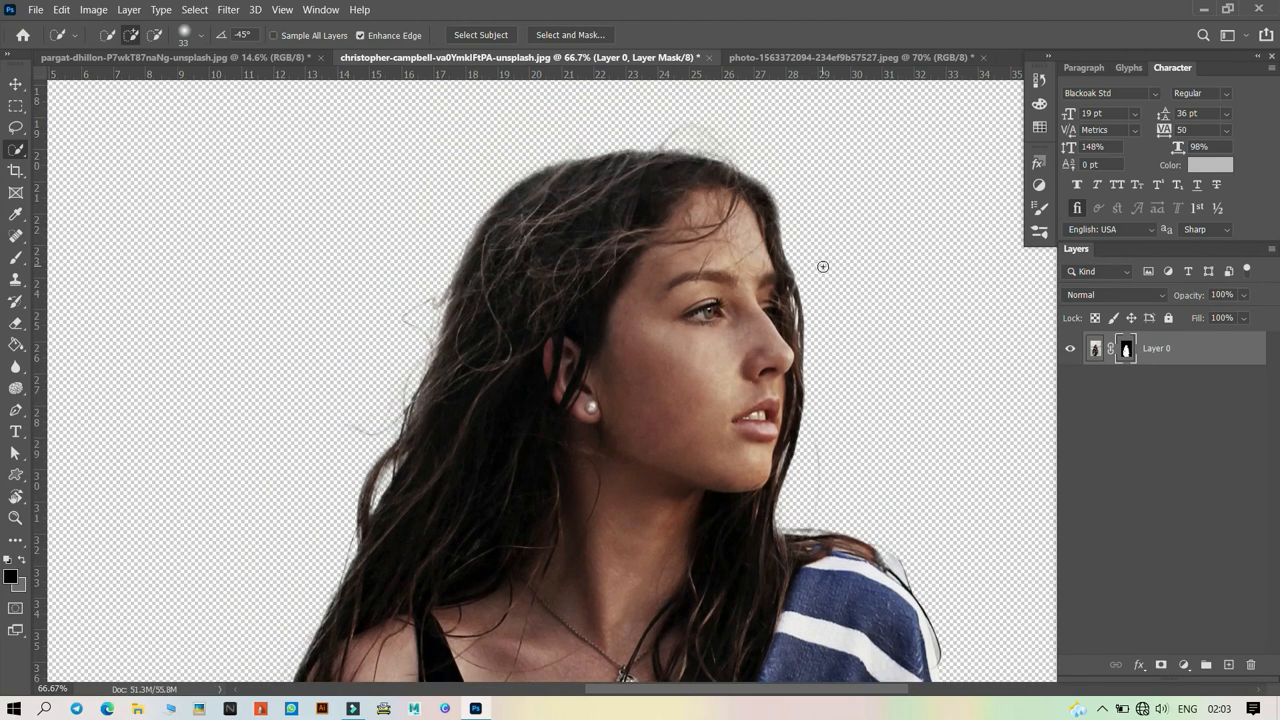
key("ctrl+minus")
key("ctrl+minus")
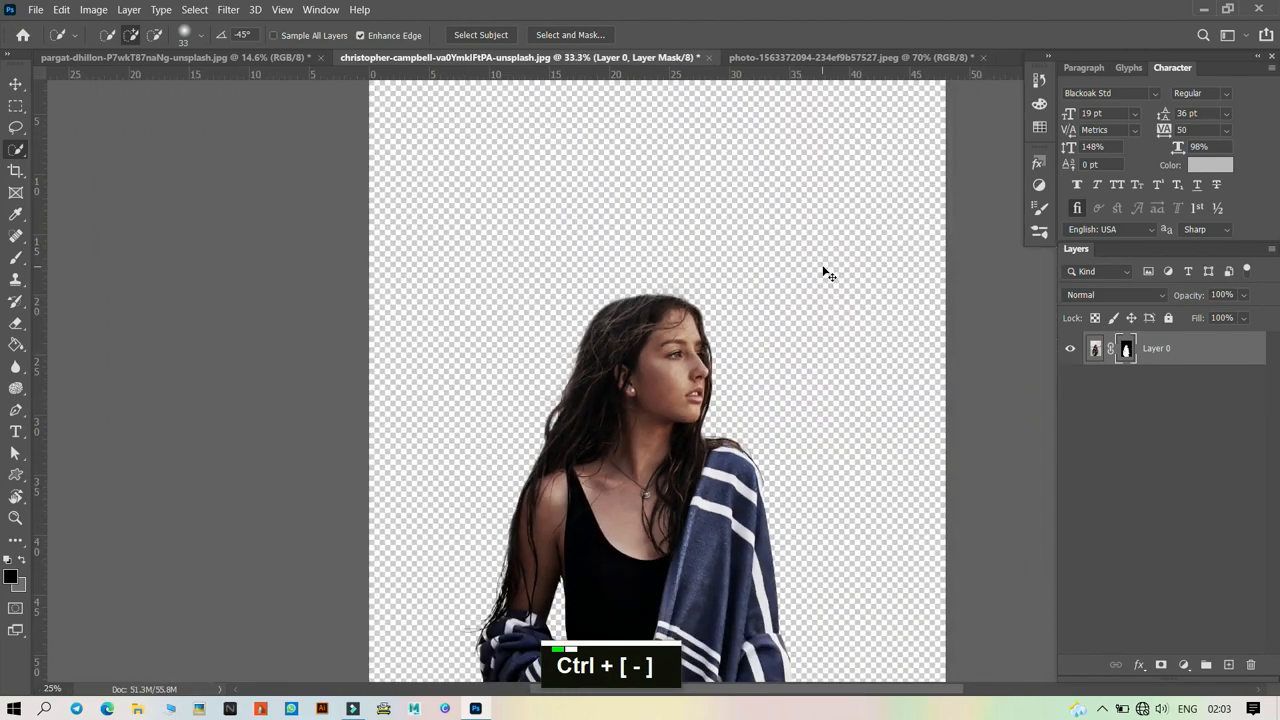
key("ctrl+0")
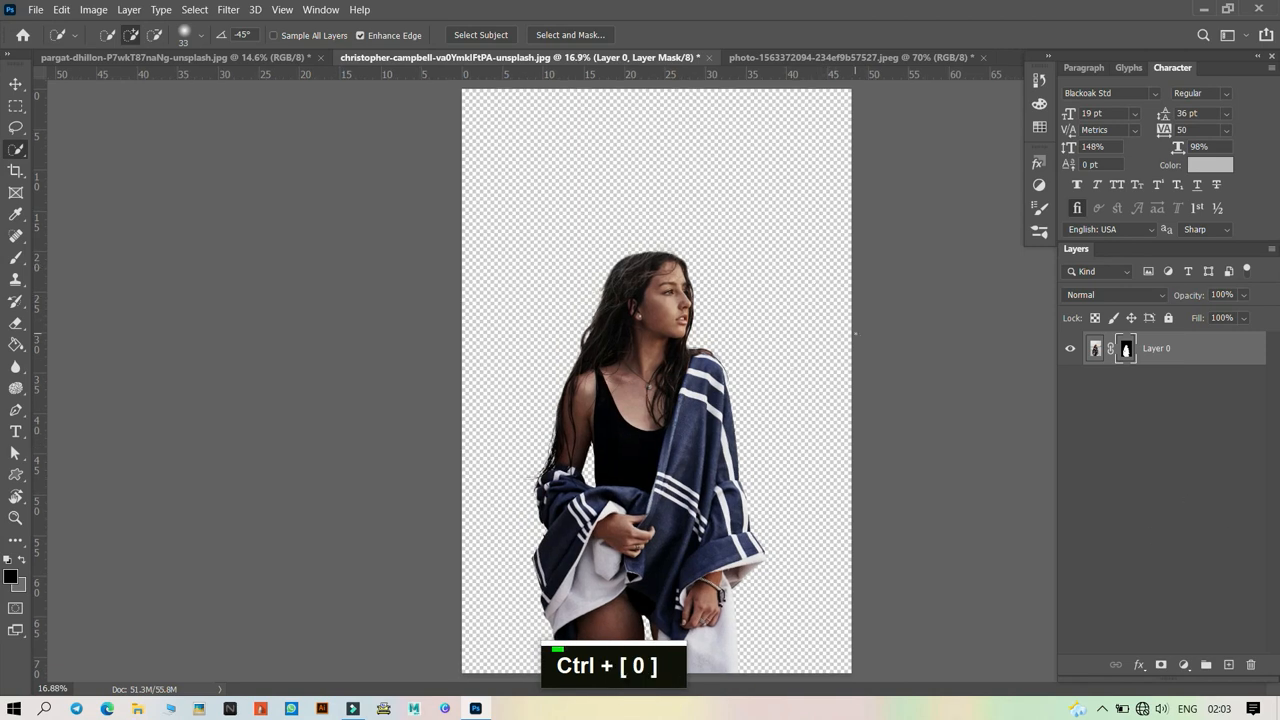
- Undo the layer mask on the beach photo and clear the selection of the woman
key("ctrl+z")
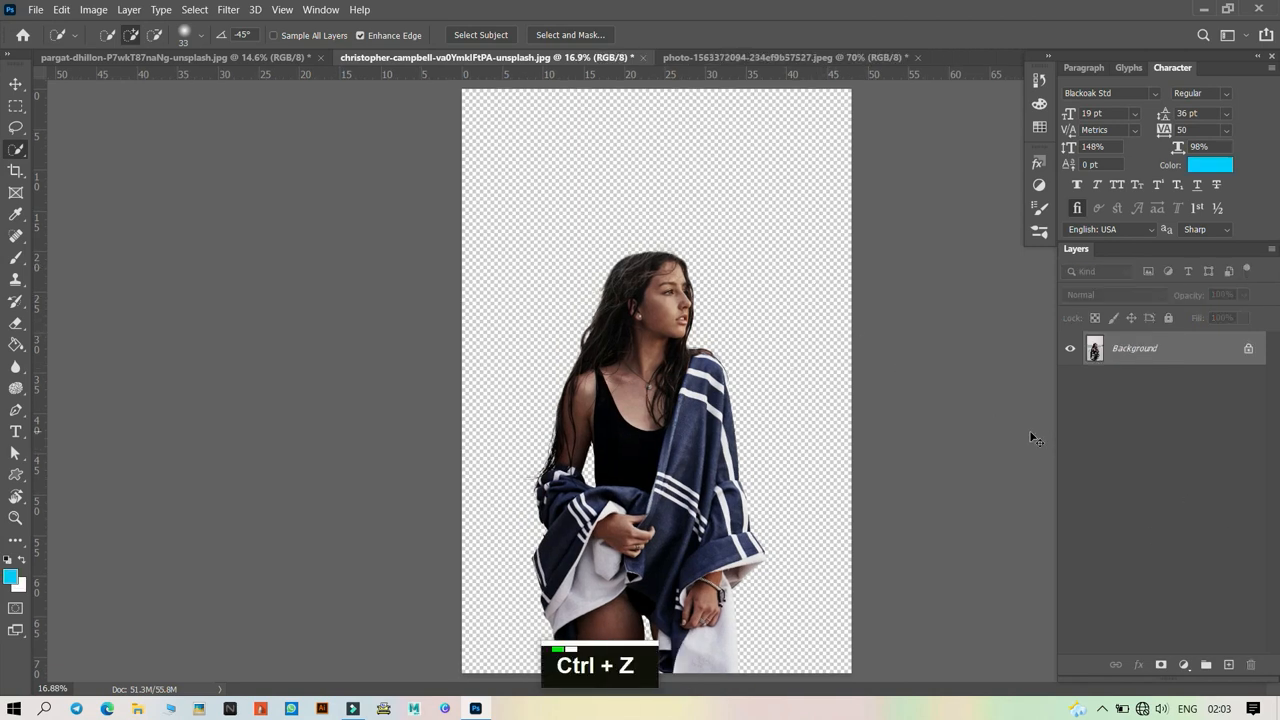
key("ctrl+z")
key("ctrl+d")
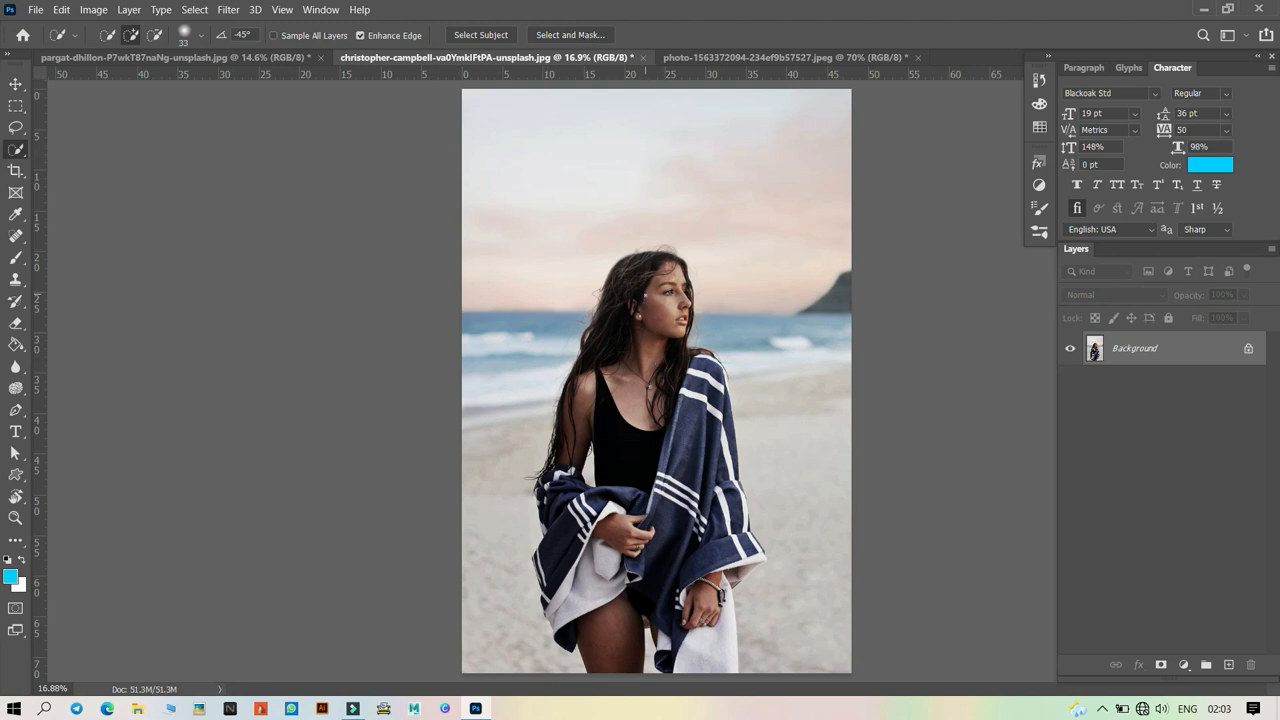
- Look closely at the woman's hair in the unmasked beach photo and return to the mountain photo
key("ctrl+plus")
key("ctrl+plus")
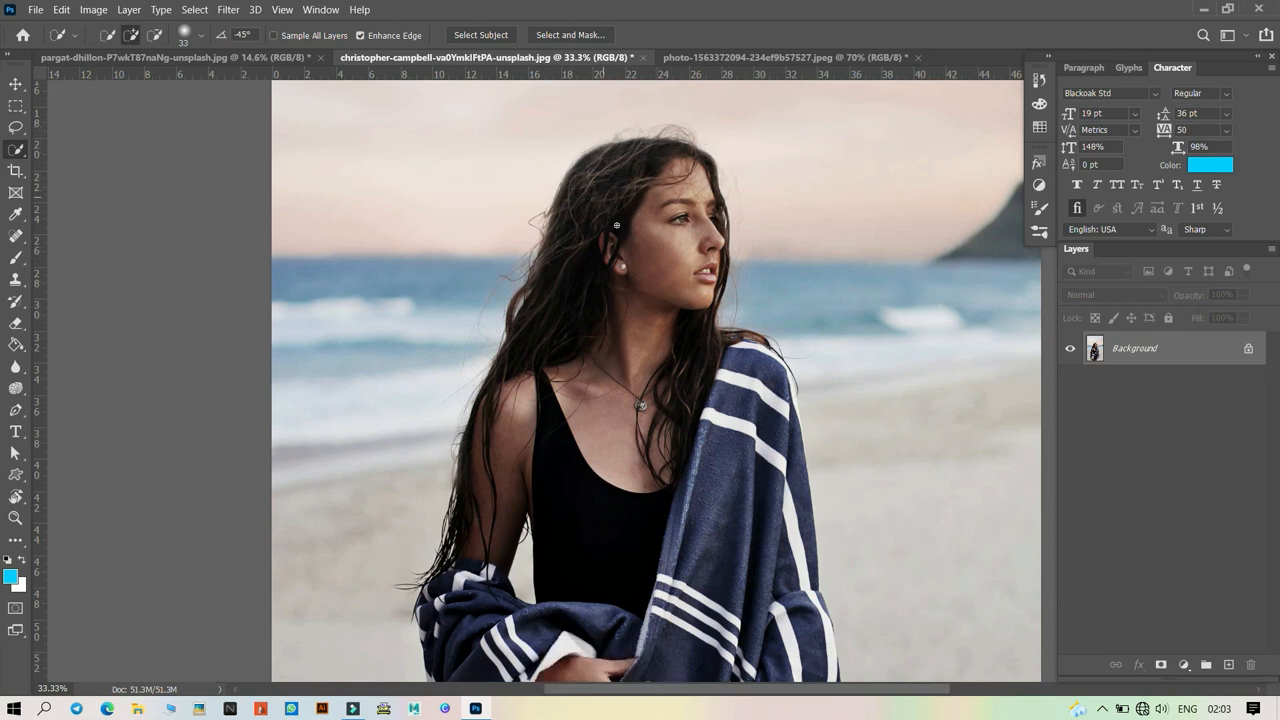
key("ctrl+minus")
key("ctrl+minus")
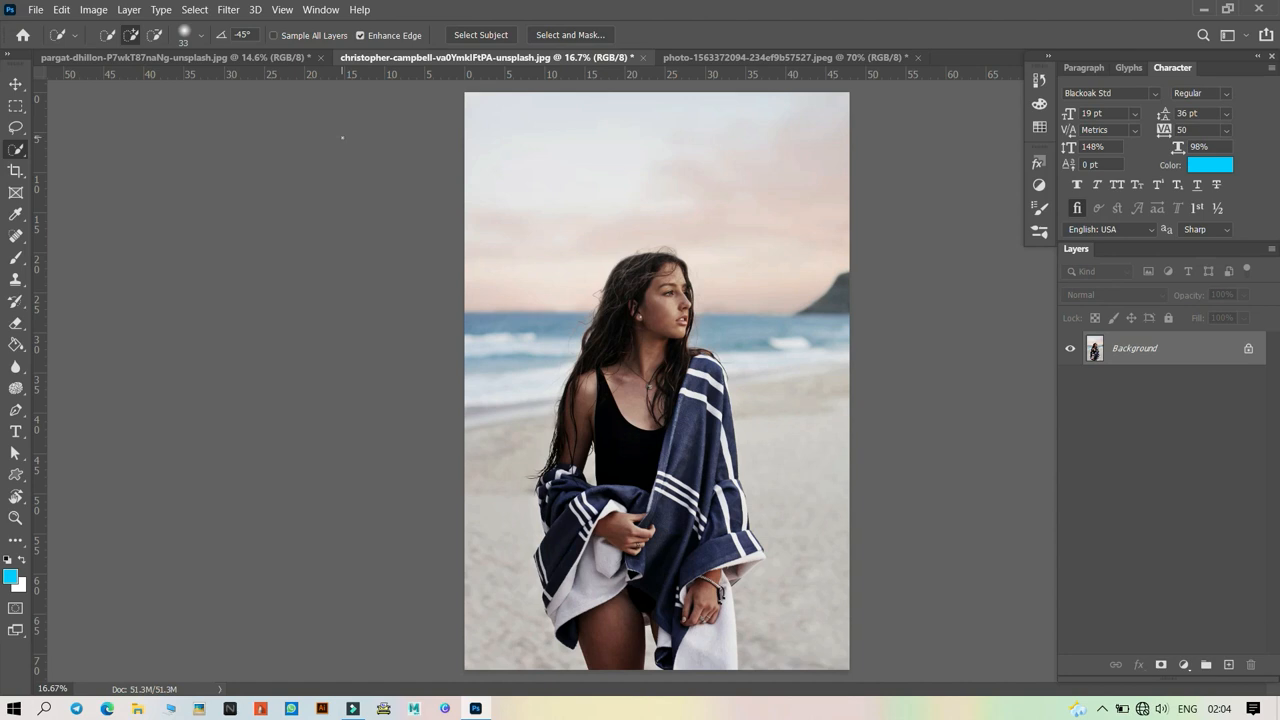
left_click(690, 57)
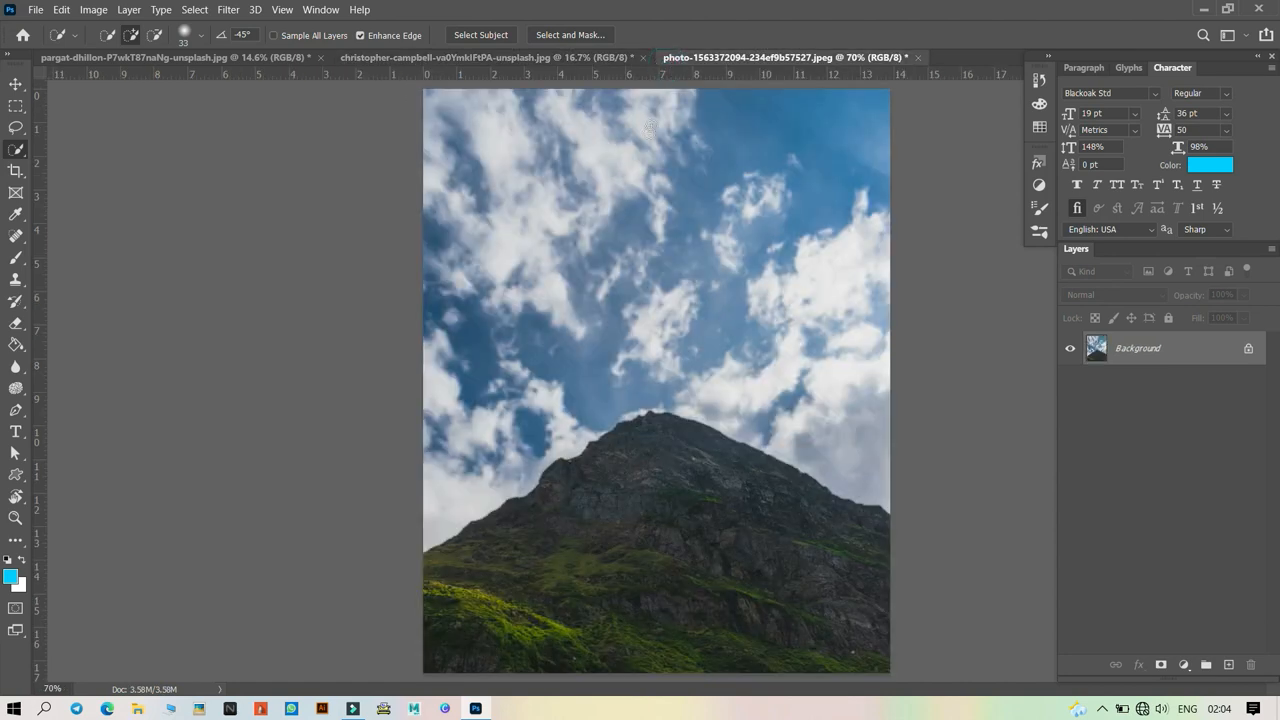